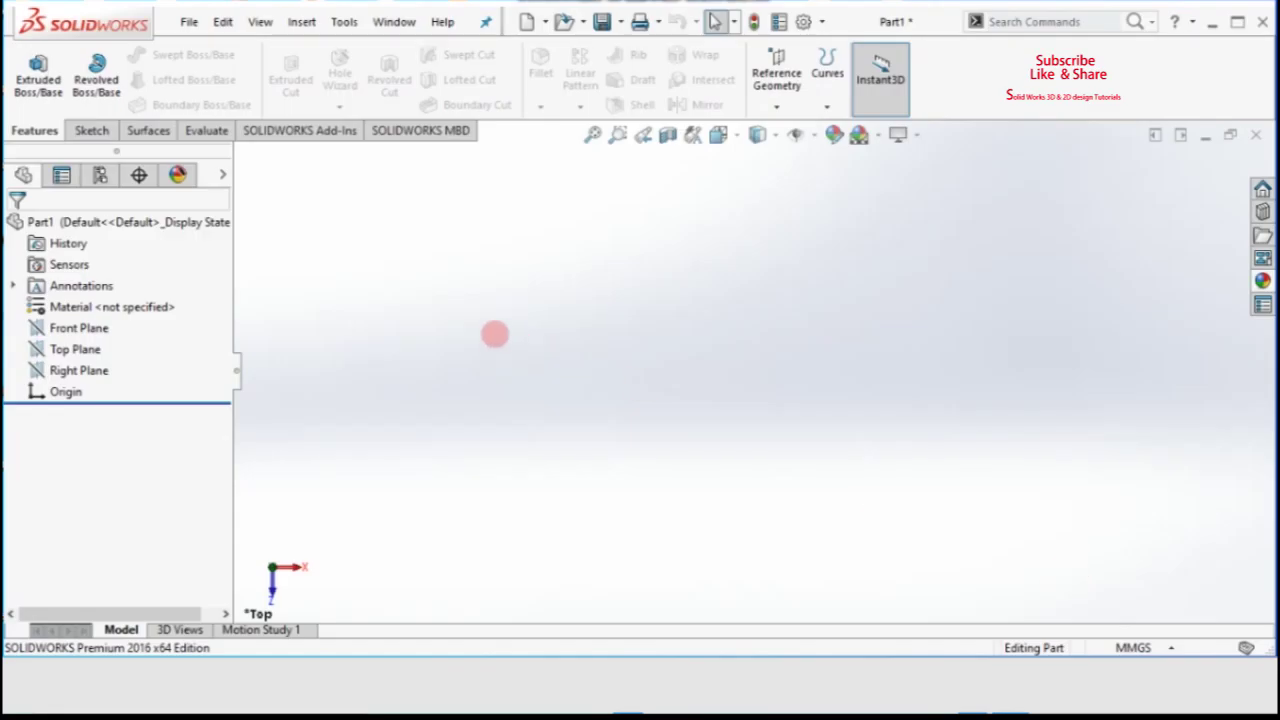
Select the Front Plane in the FeatureManager design tree.
{"action": "left_click", "coordinate": [88, 329]}
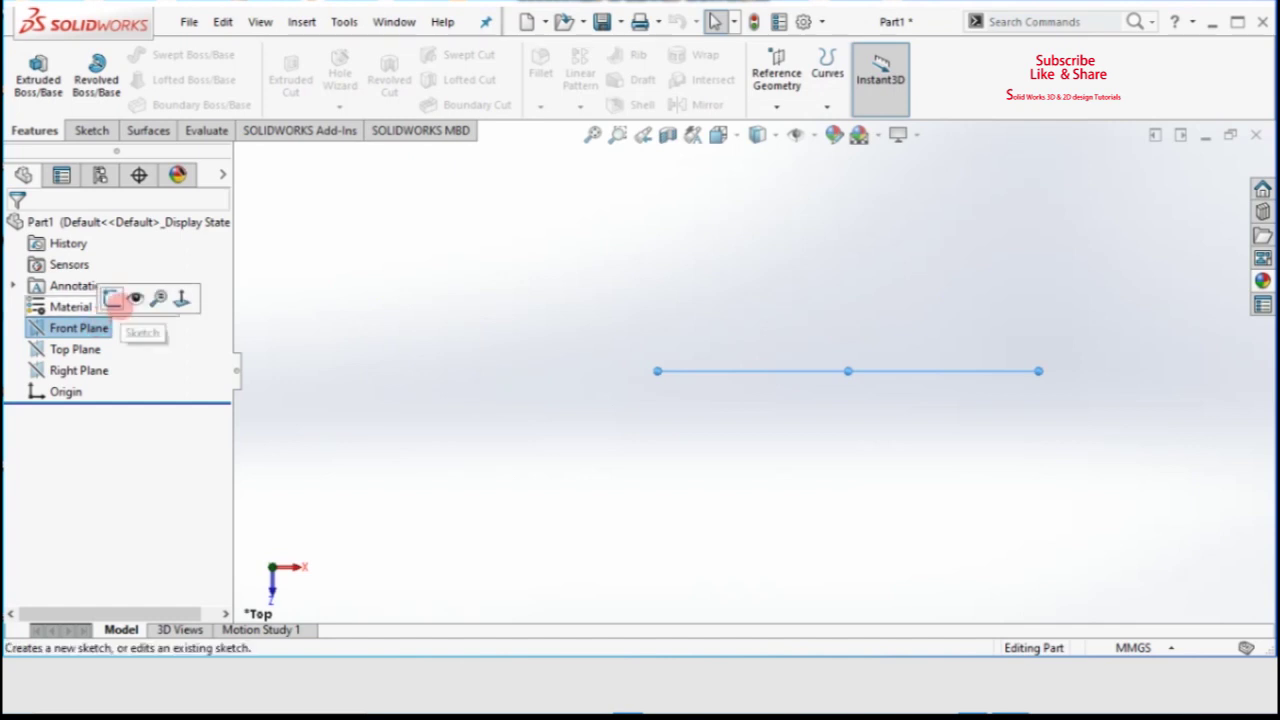
Sketch a centre rectangle around the origin on the Front Plane and check the MMGS units.
{"action": "left_click", "coordinate": [112, 299]}
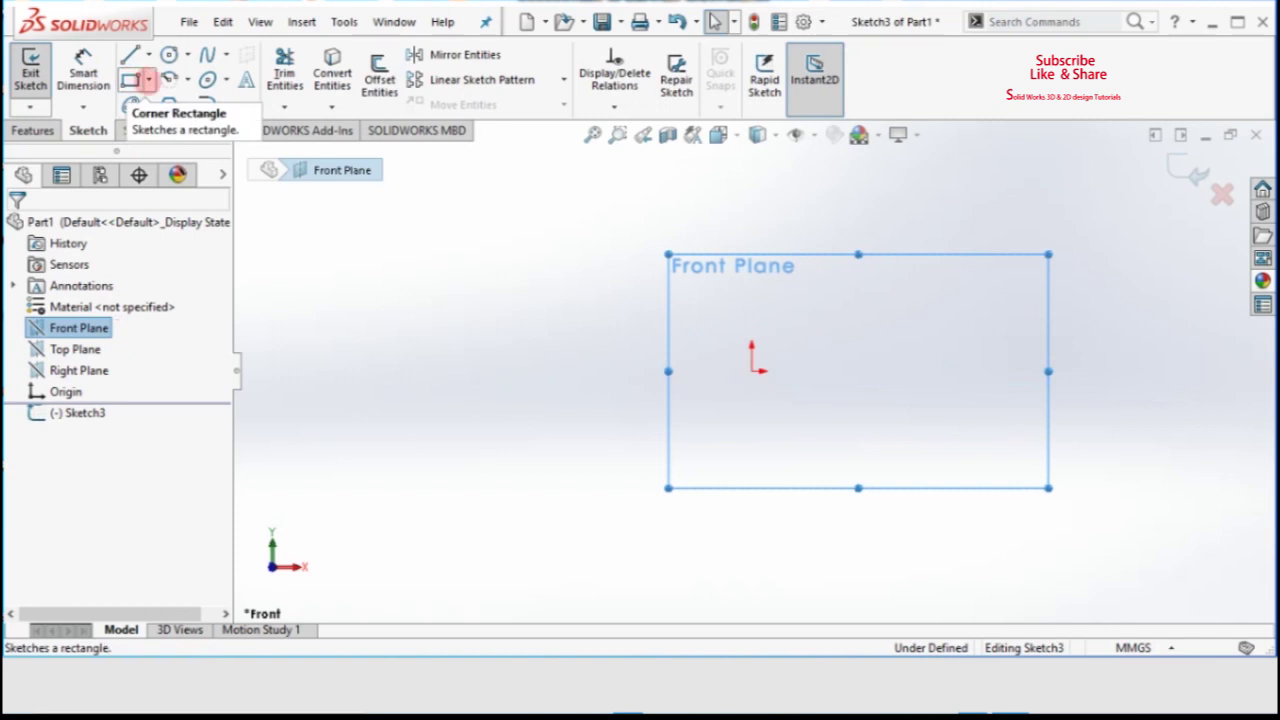
{"action": "left_click", "coordinate": [148, 80]}
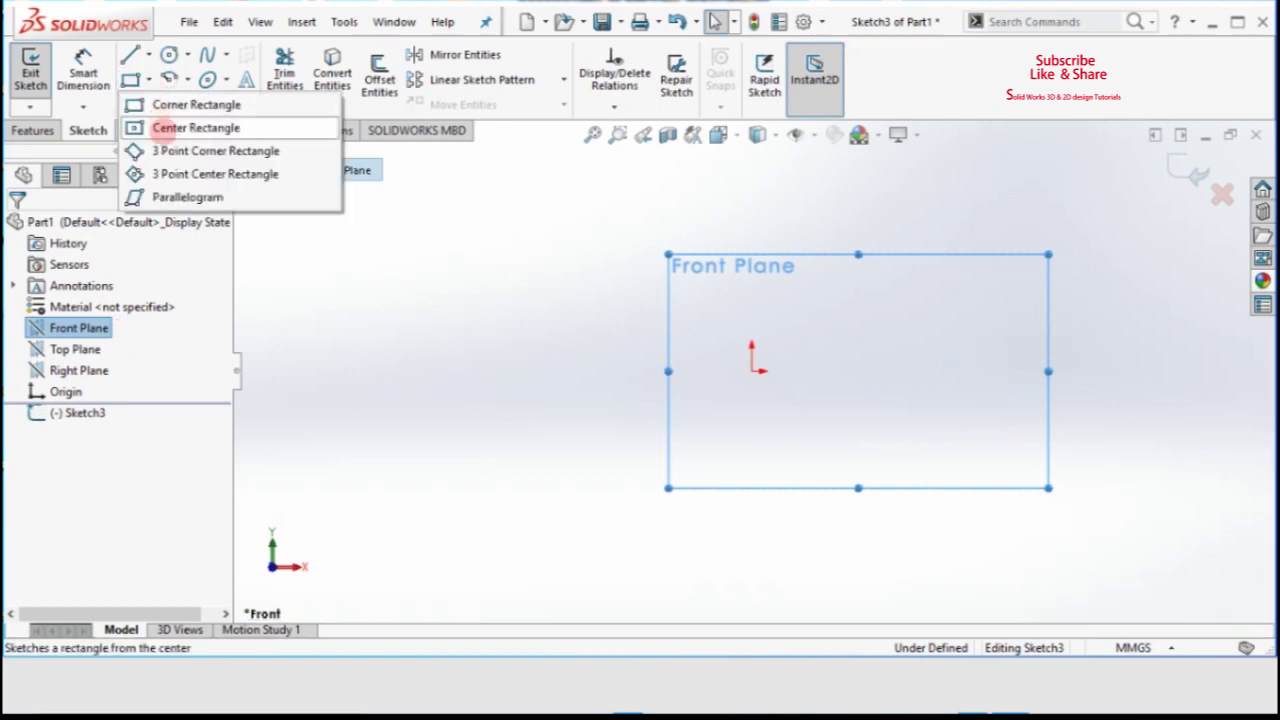
{"action": "left_click", "coordinate": [162, 128]}
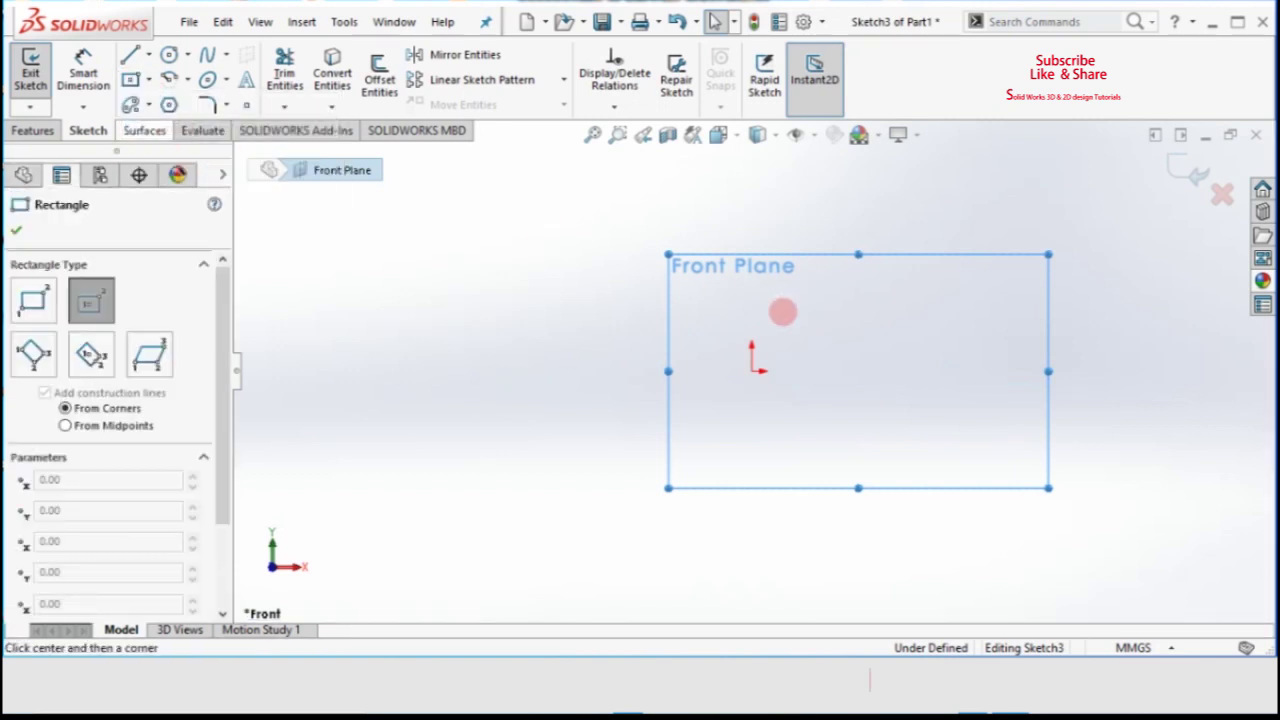
{"action": "left_click_drag", "start_coordinate": [752, 371], "coordinate": [884, 462]}
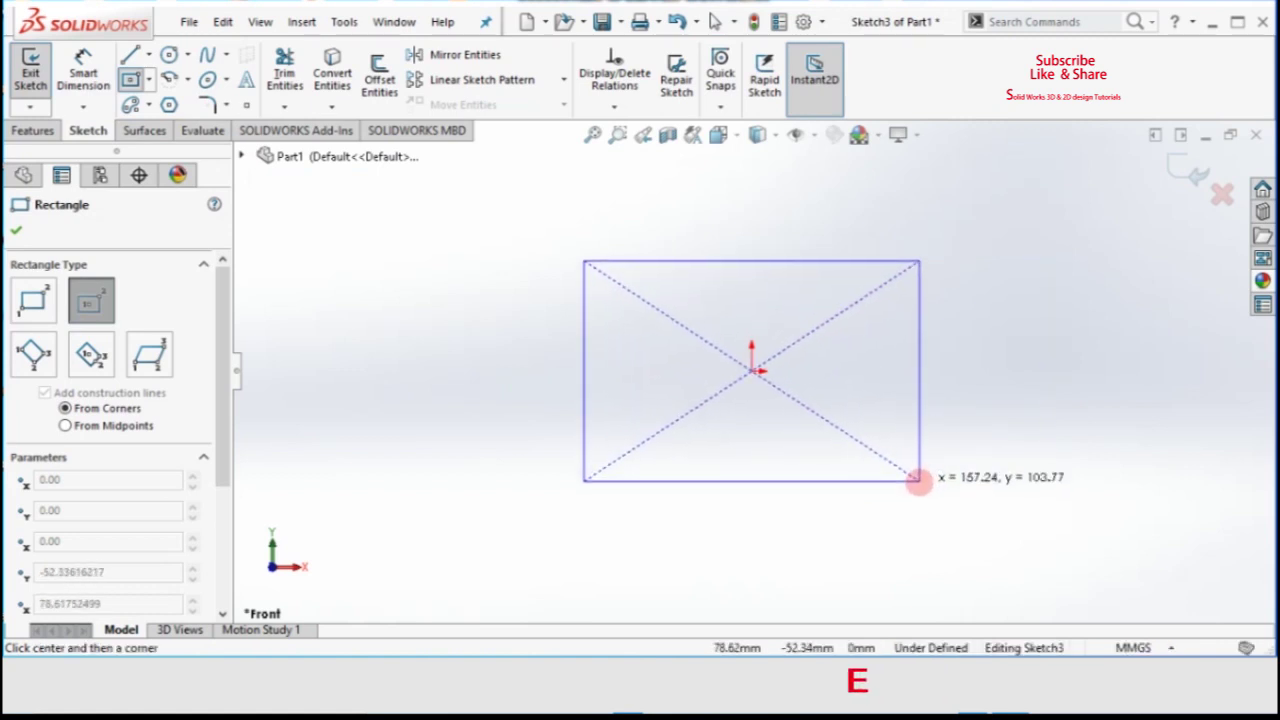
{"action": "left_click_drag", "start_coordinate": [884, 462], "coordinate": [920, 481]}
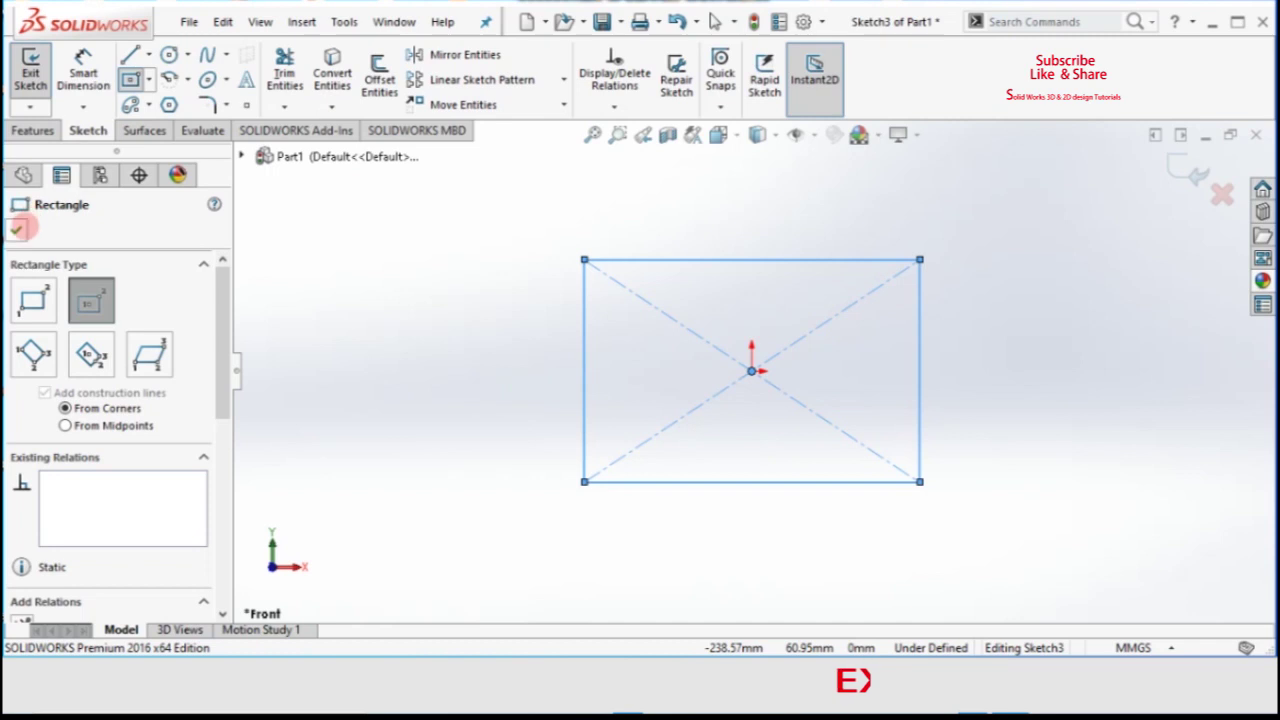
{"action": "left_click", "coordinate": [17, 229]}
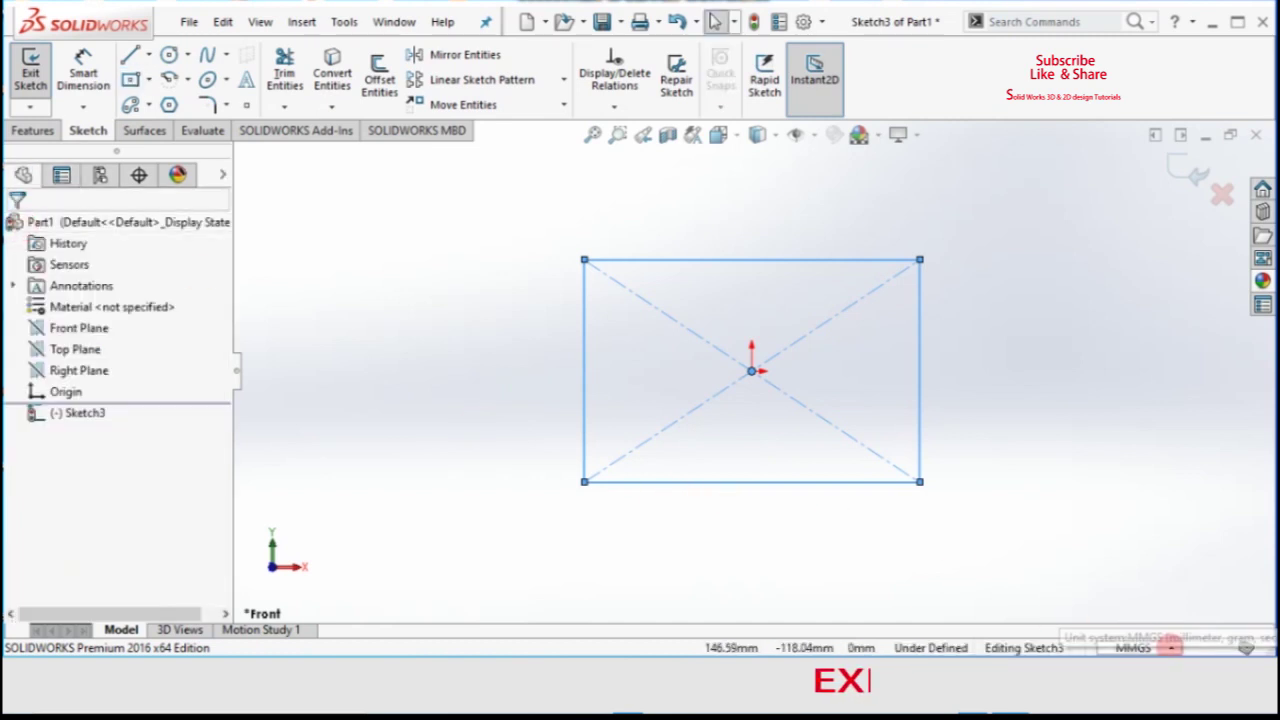
{"action": "left_click", "coordinate": [1171, 648]}
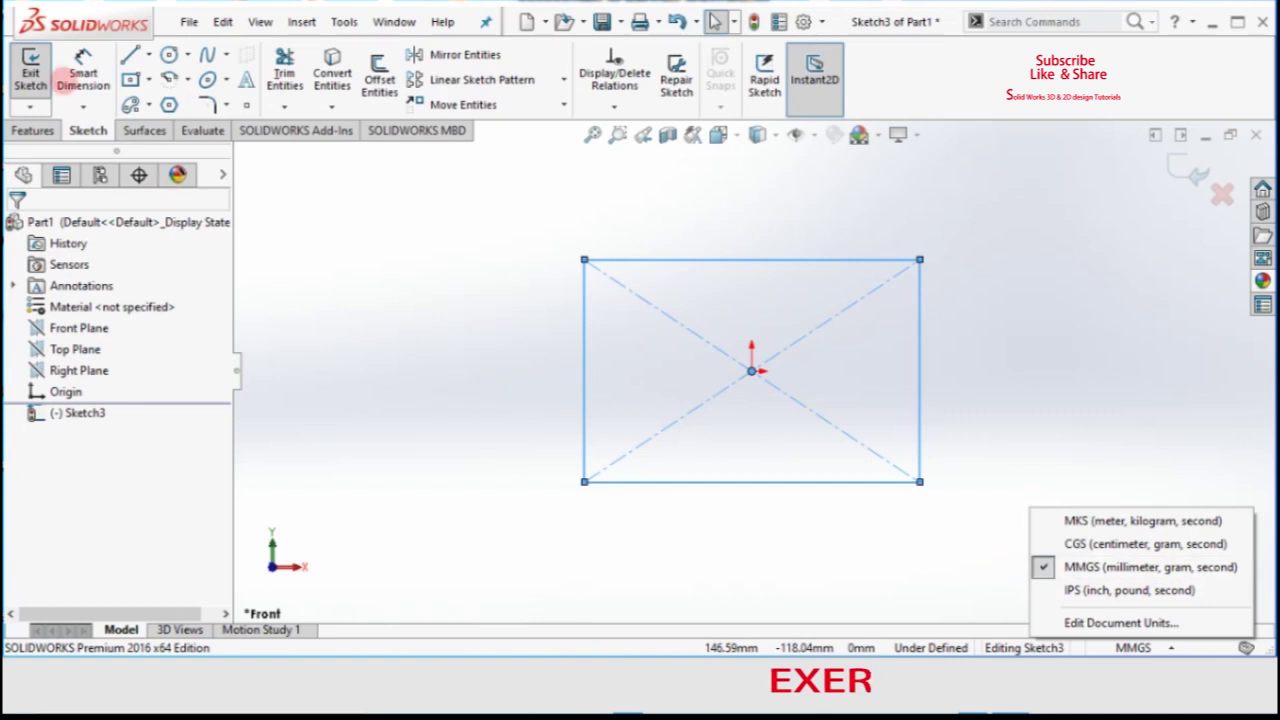
Dimension the rectangle's top and left edges to 100 mm each, fully defining the square.
{"action": "left_click", "coordinate": [68, 76]}
{"action": "left_click", "coordinate": [716, 260]}
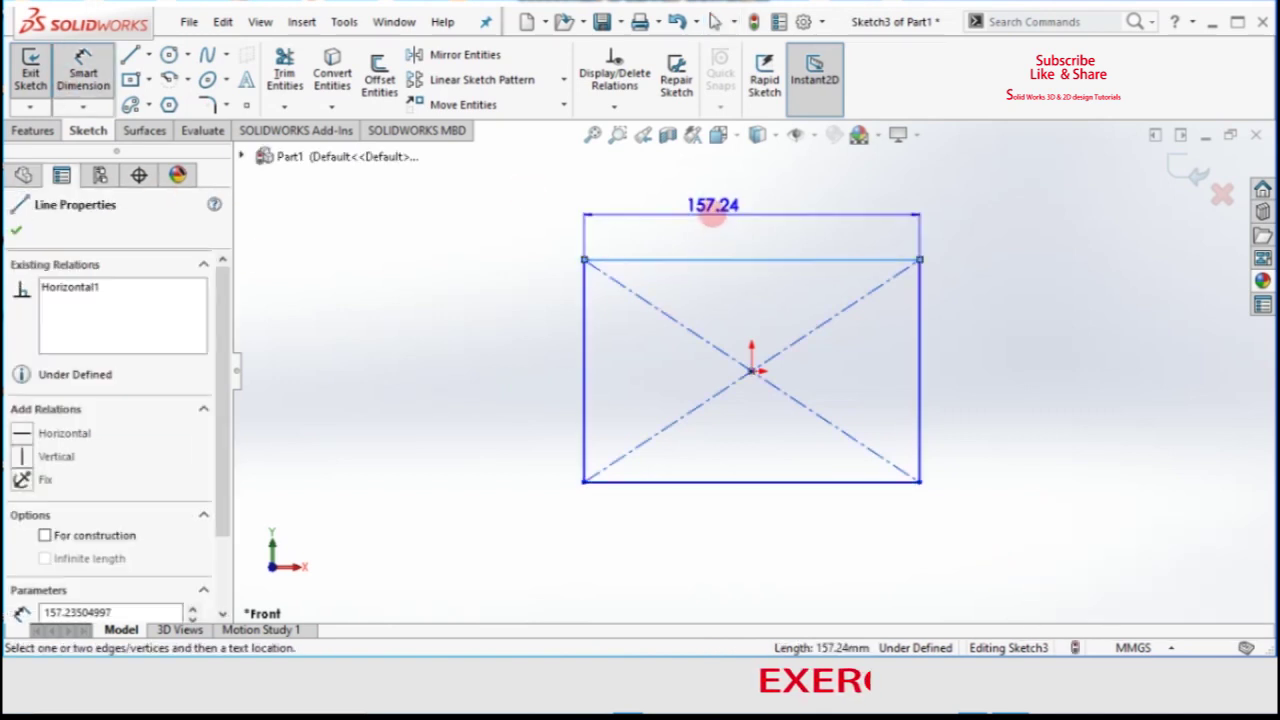
{"action": "left_click", "coordinate": [731, 212]}
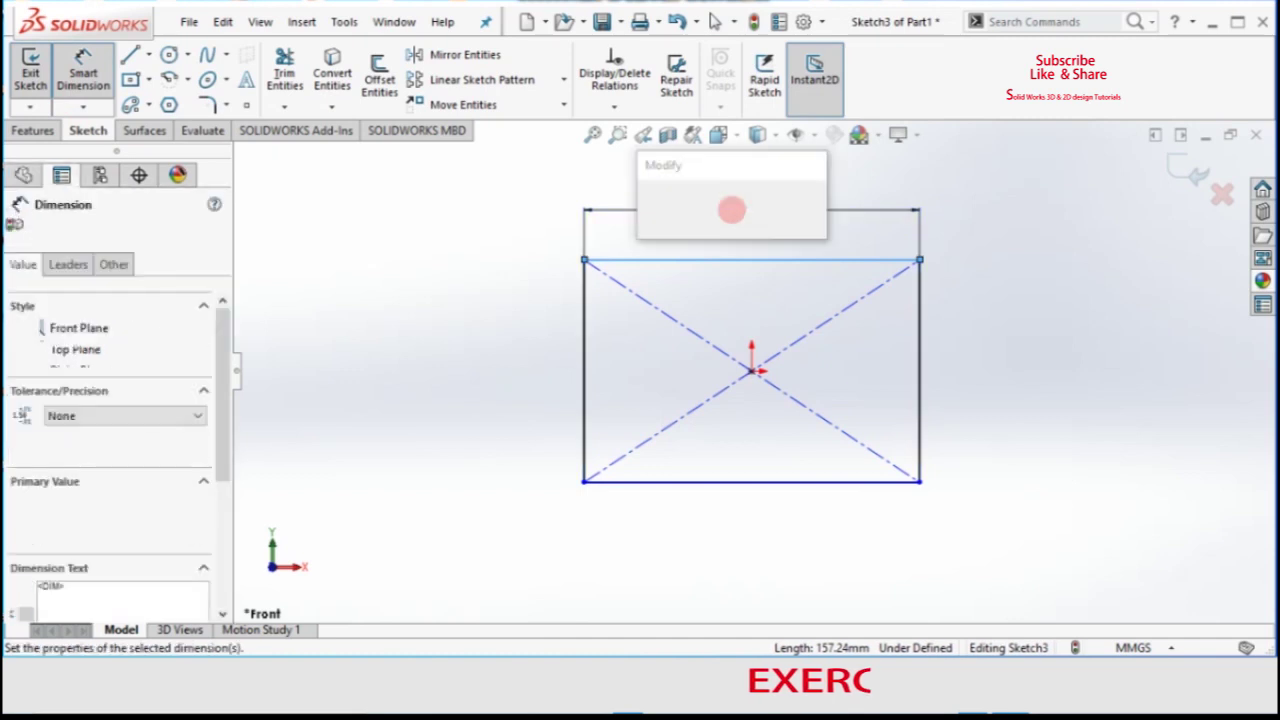
{"action": "type", "text": "100"}
{"action": "key", "text": "Return"}
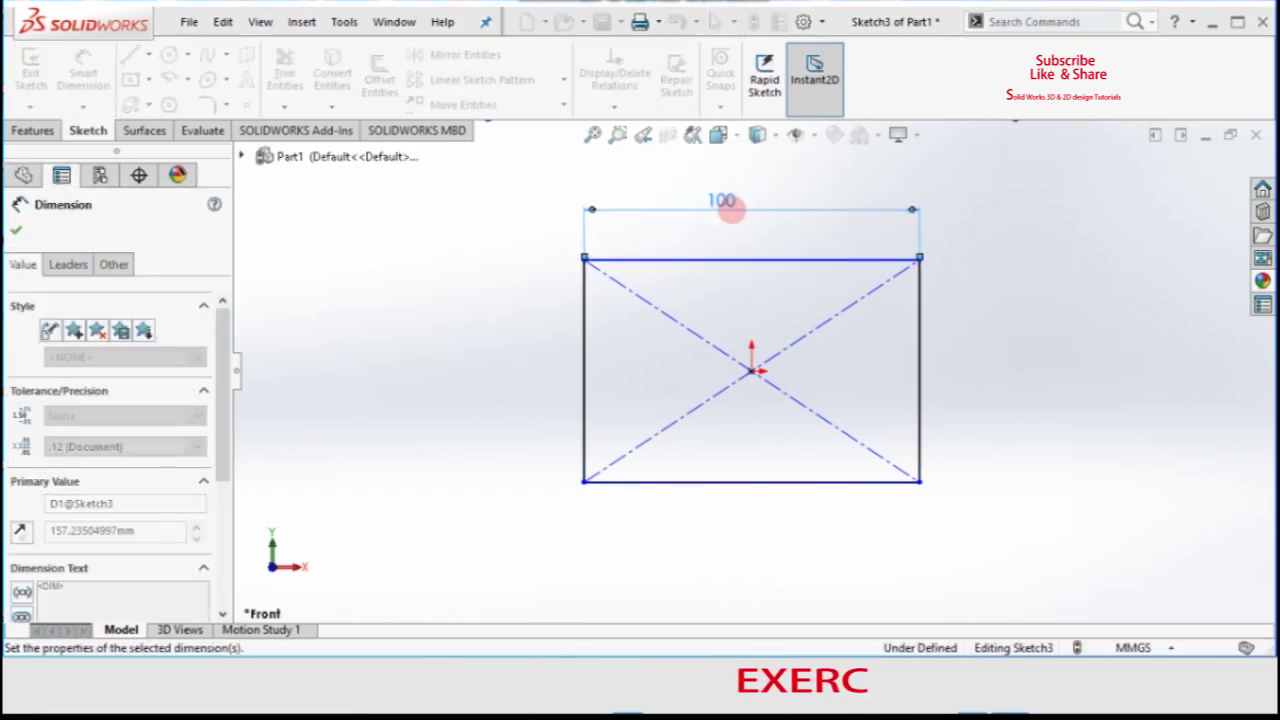
{"action": "left_click", "coordinate": [582, 343]}
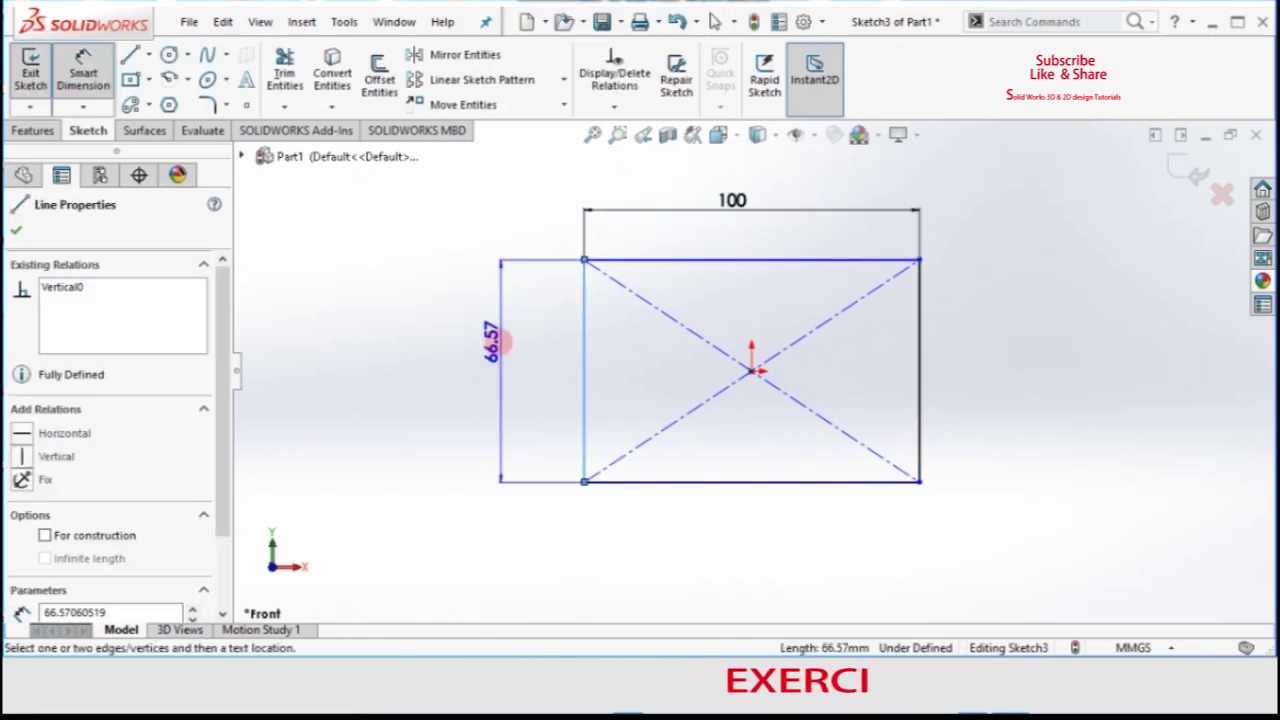
{"action": "left_click", "coordinate": [495, 340]}
{"action": "type", "text": "100"}
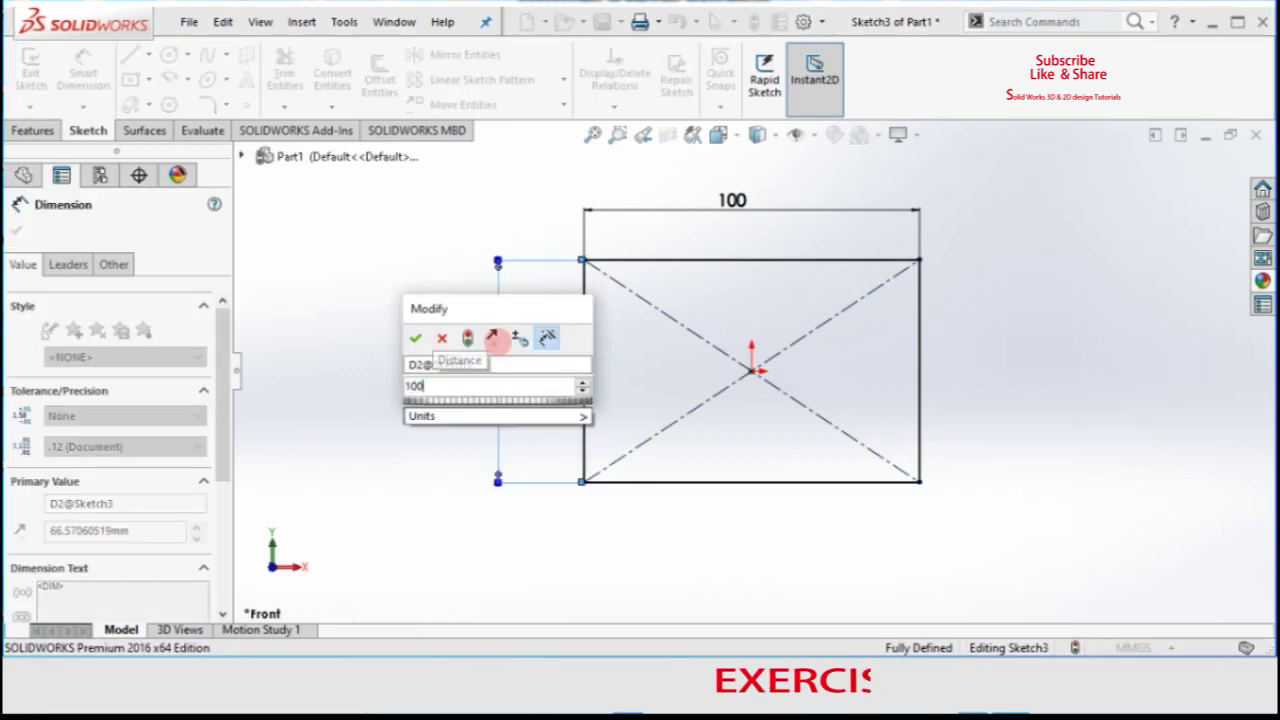
{"action": "left_click", "coordinate": [414, 339]}
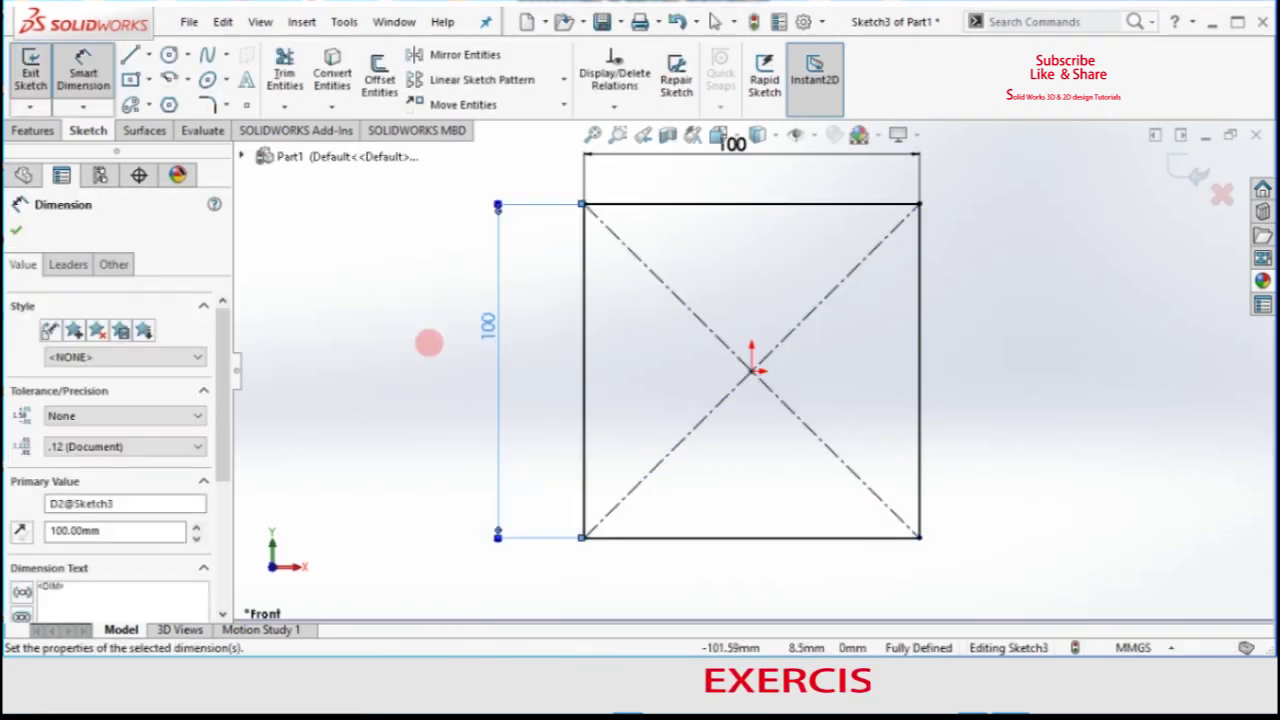
{"action": "left_click", "coordinate": [16, 230]}
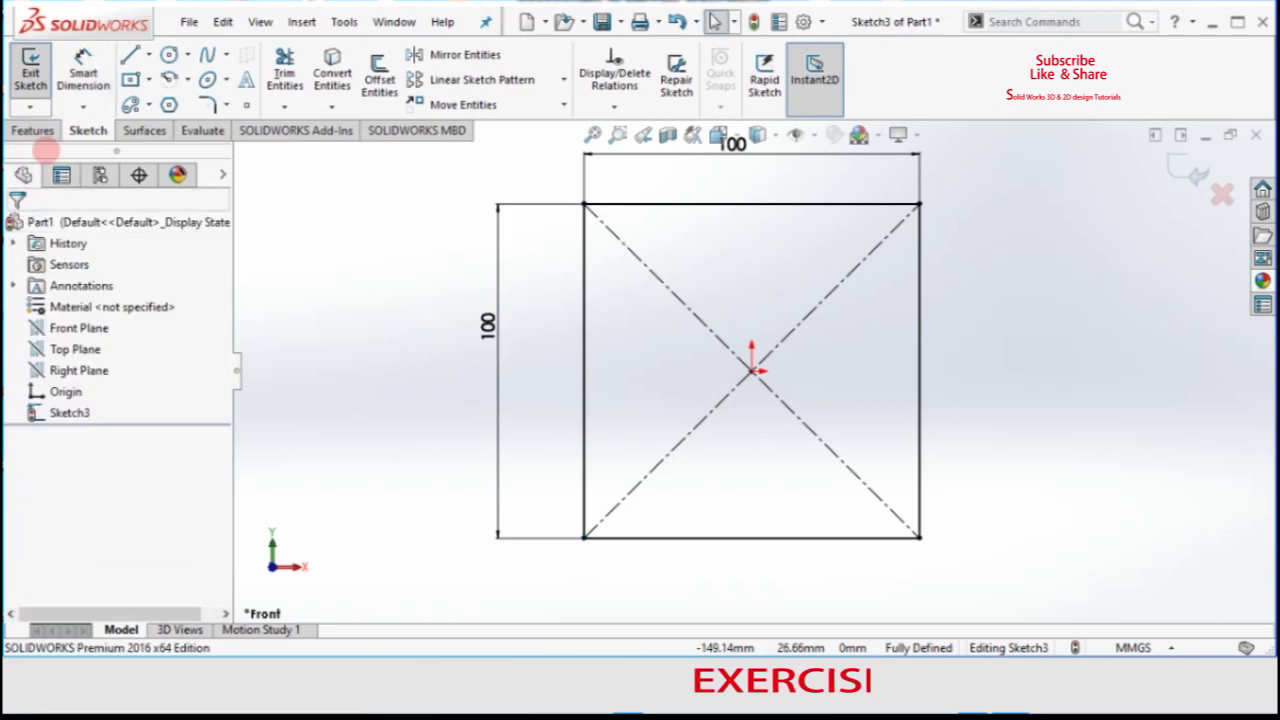
Extrude the square sketch Blind 40 mm with Extruded Boss/Base into a solid block.
{"action": "left_click", "coordinate": [32, 130]}
{"action": "left_click", "coordinate": [37, 78]}
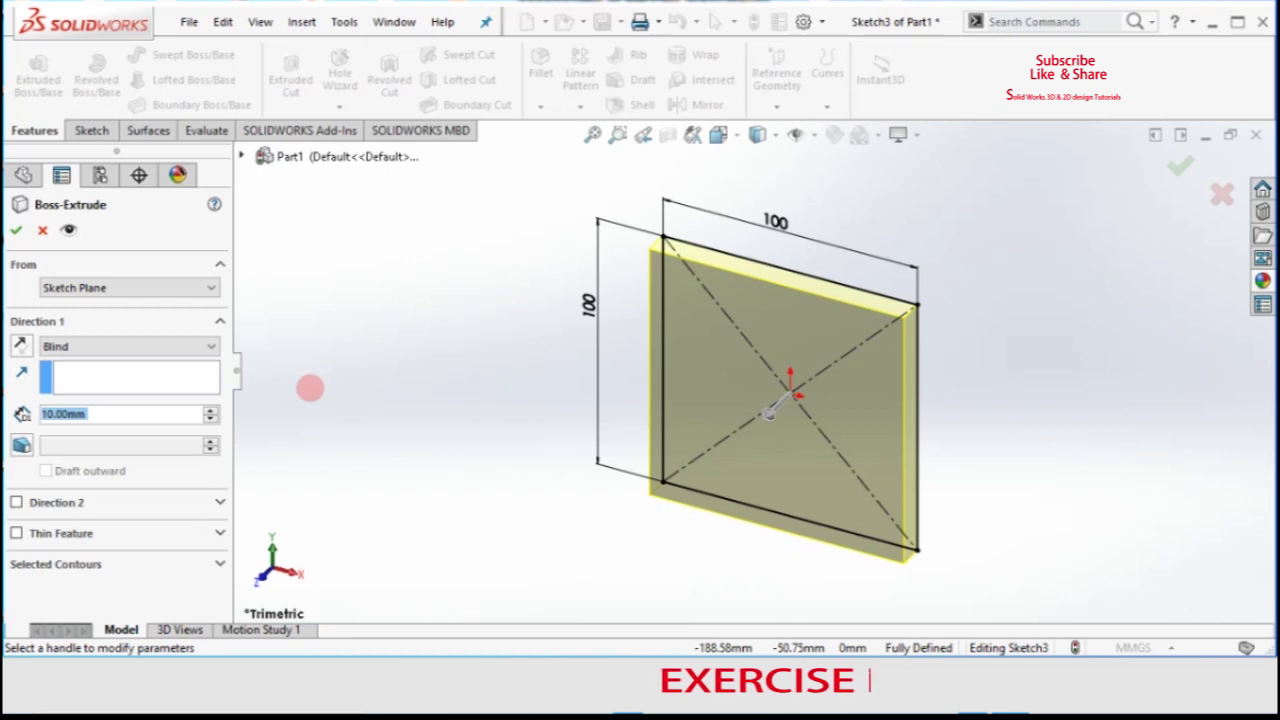
{"action": "type", "text": "40"}
{"action": "key", "text": "Return"}
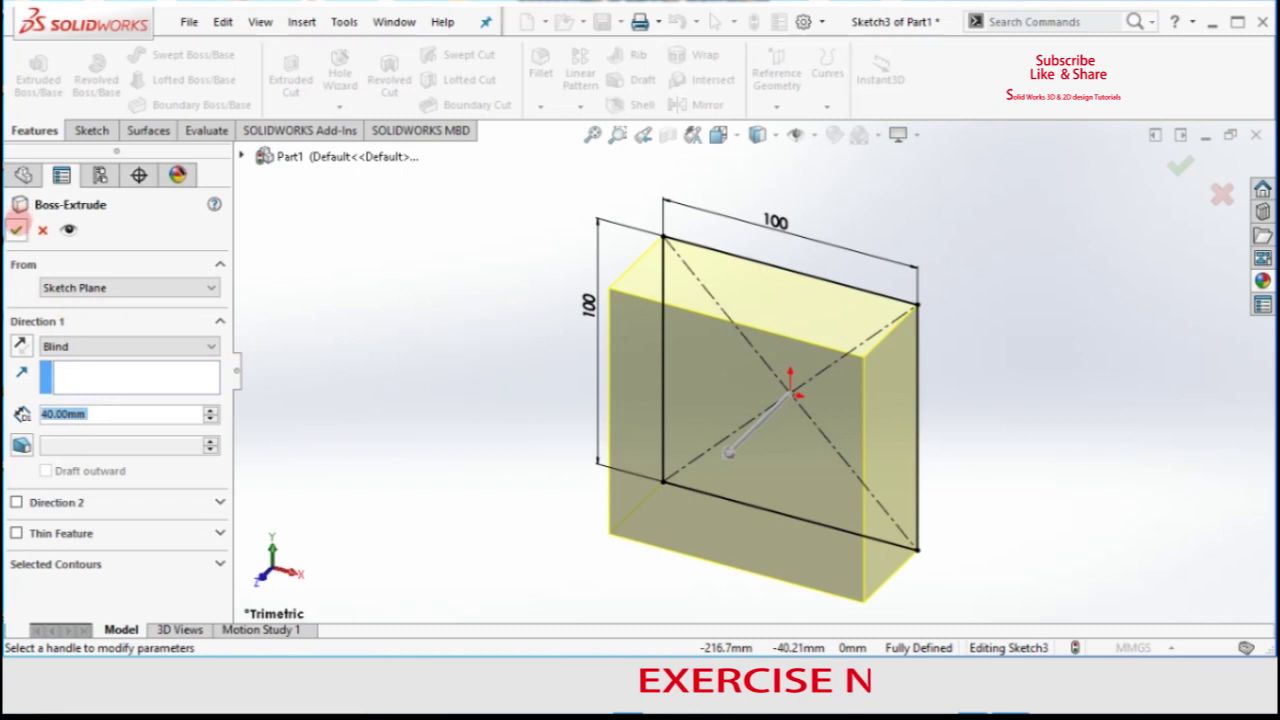
{"action": "left_click", "coordinate": [16, 229]}
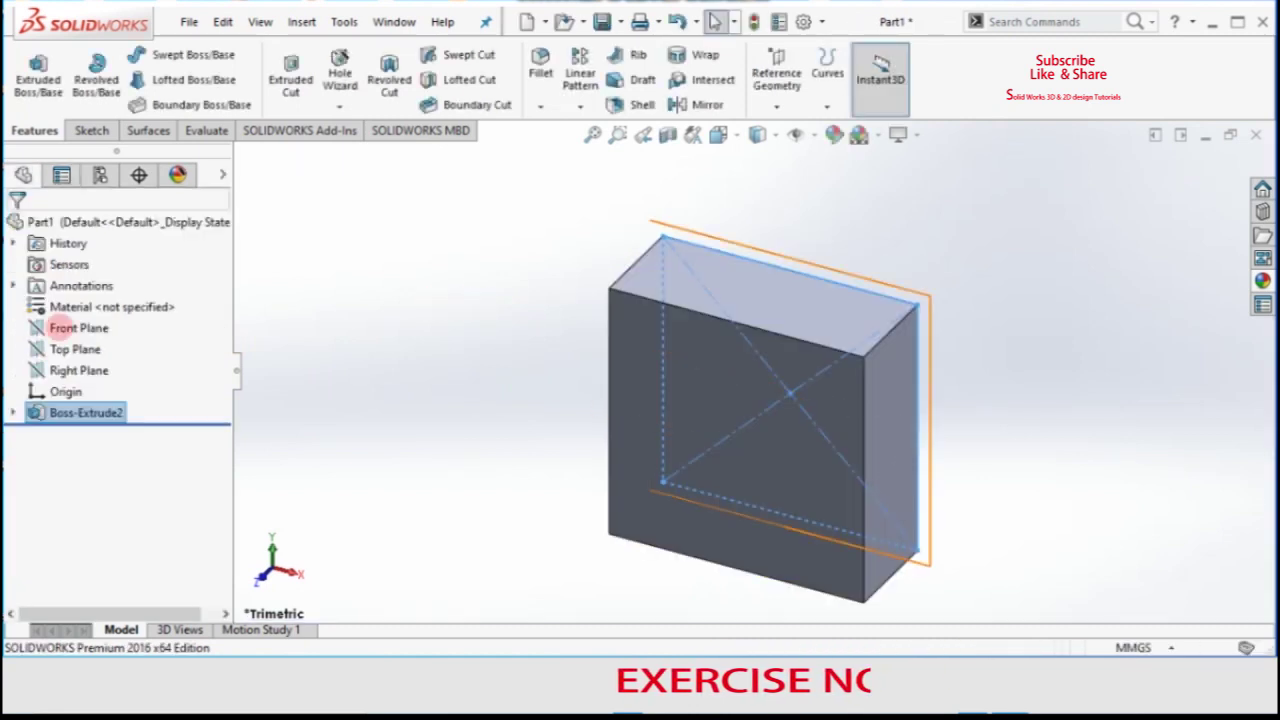
Orbit the block into view and start a sketch on the Front Plane.
{"action": "left_click", "coordinate": [60, 328]}
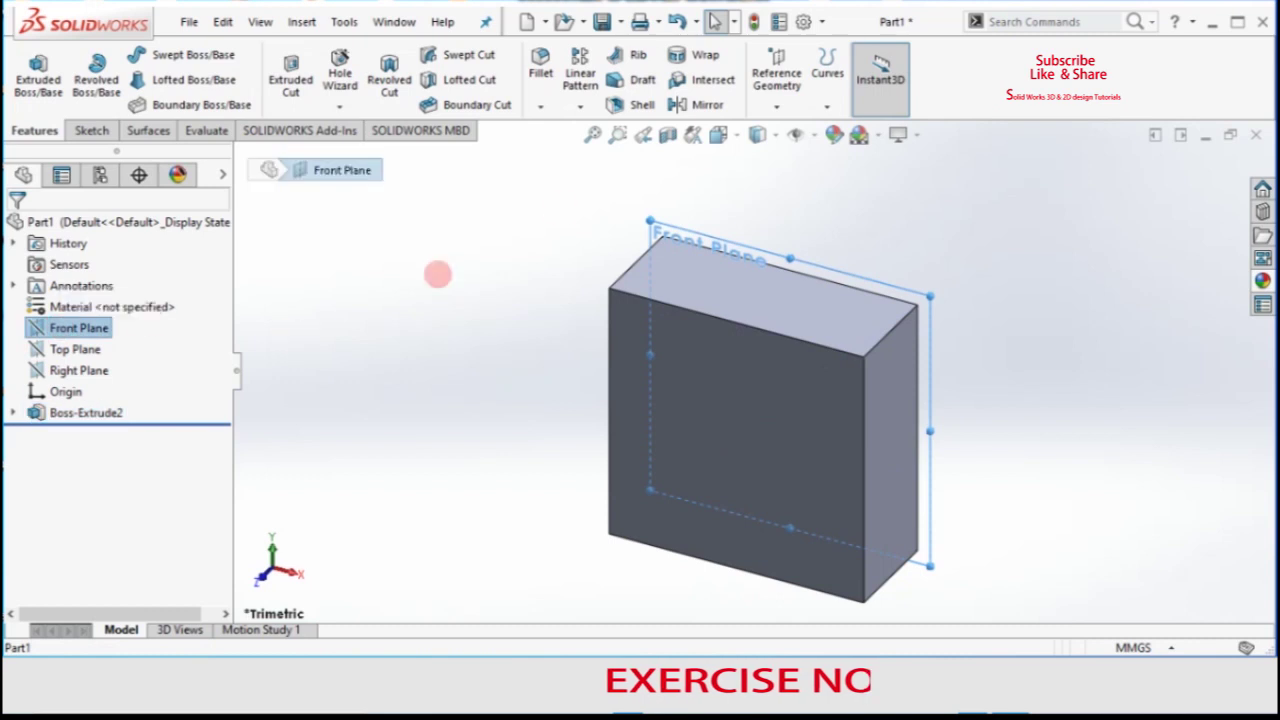
{"action": "left_click", "coordinate": [598, 139]}
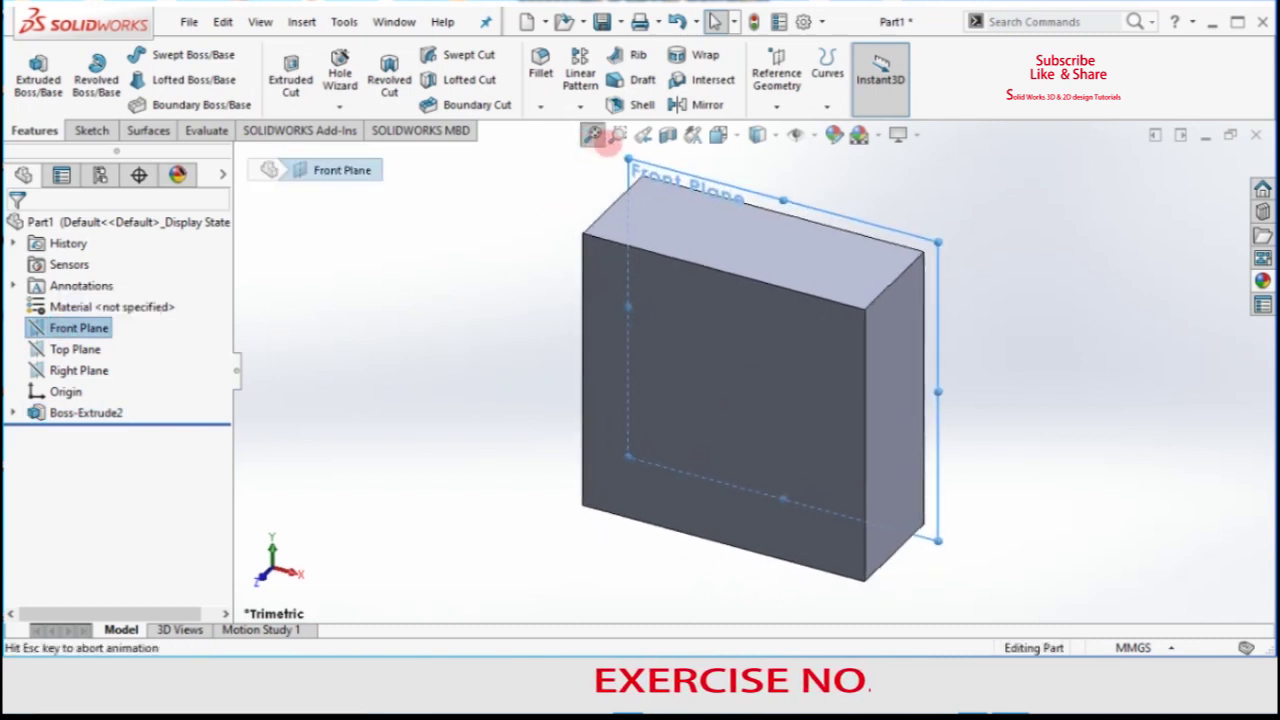
{"action": "right_click", "coordinate": [514, 206]}
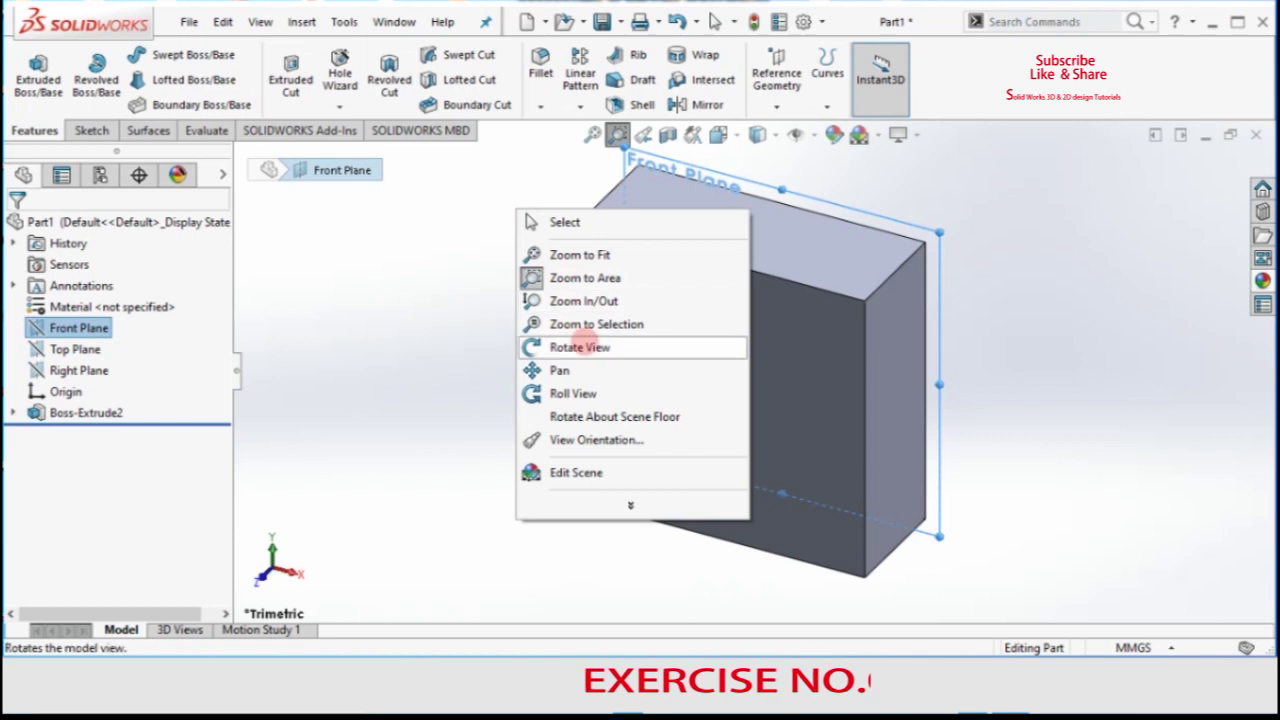
{"action": "left_click", "coordinate": [583, 347]}
{"action": "left_click_drag", "start_coordinate": [471, 371], "coordinate": [462, 377]}
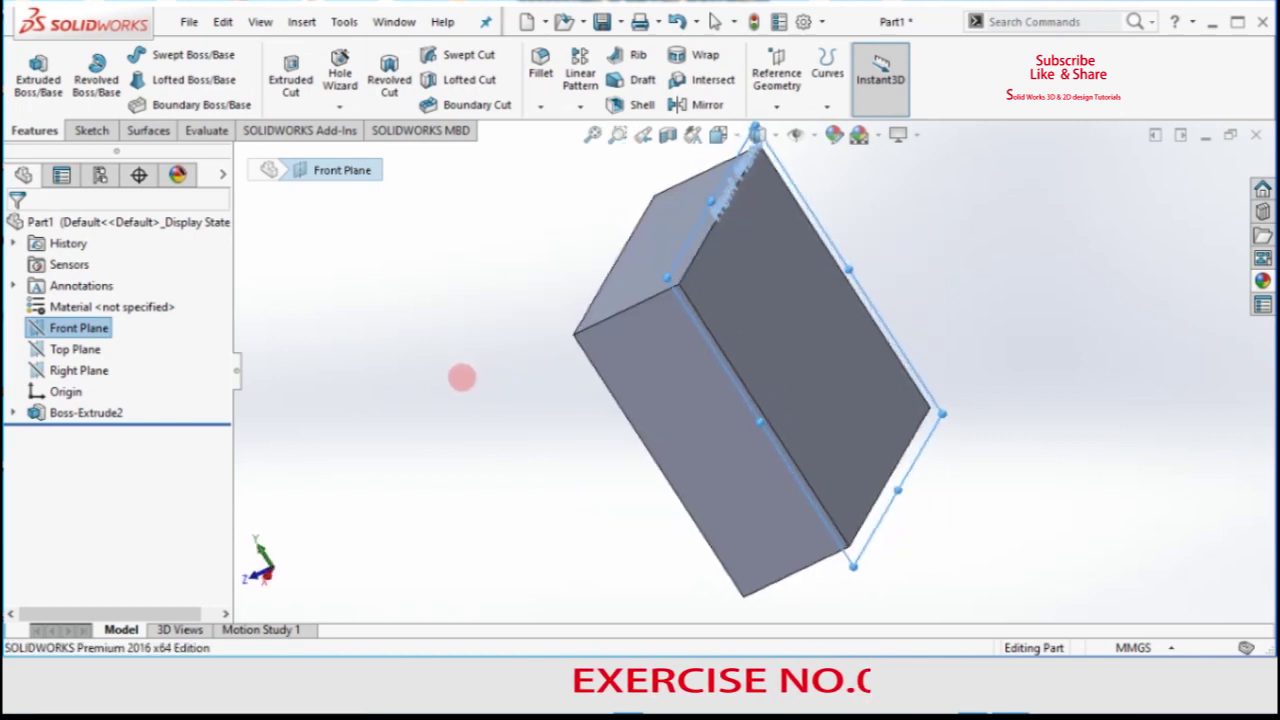
{"action": "right_click", "coordinate": [102, 328]}
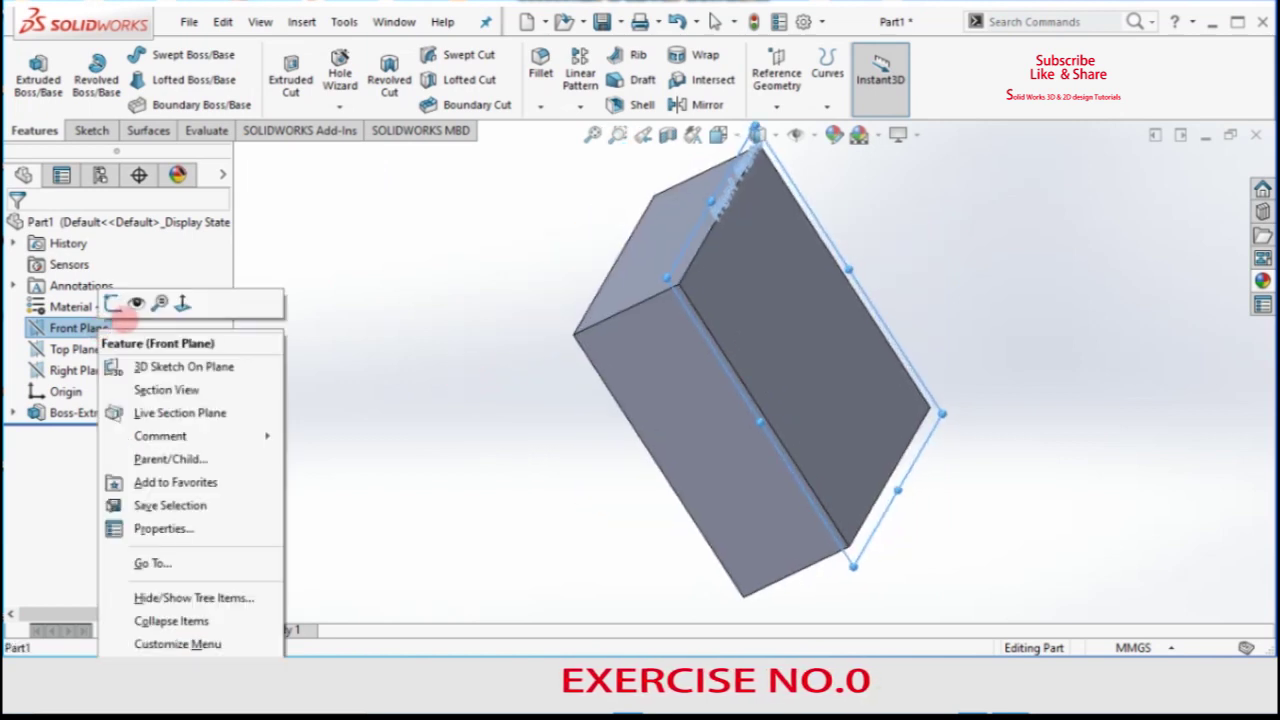
{"action": "left_click", "coordinate": [112, 302]}
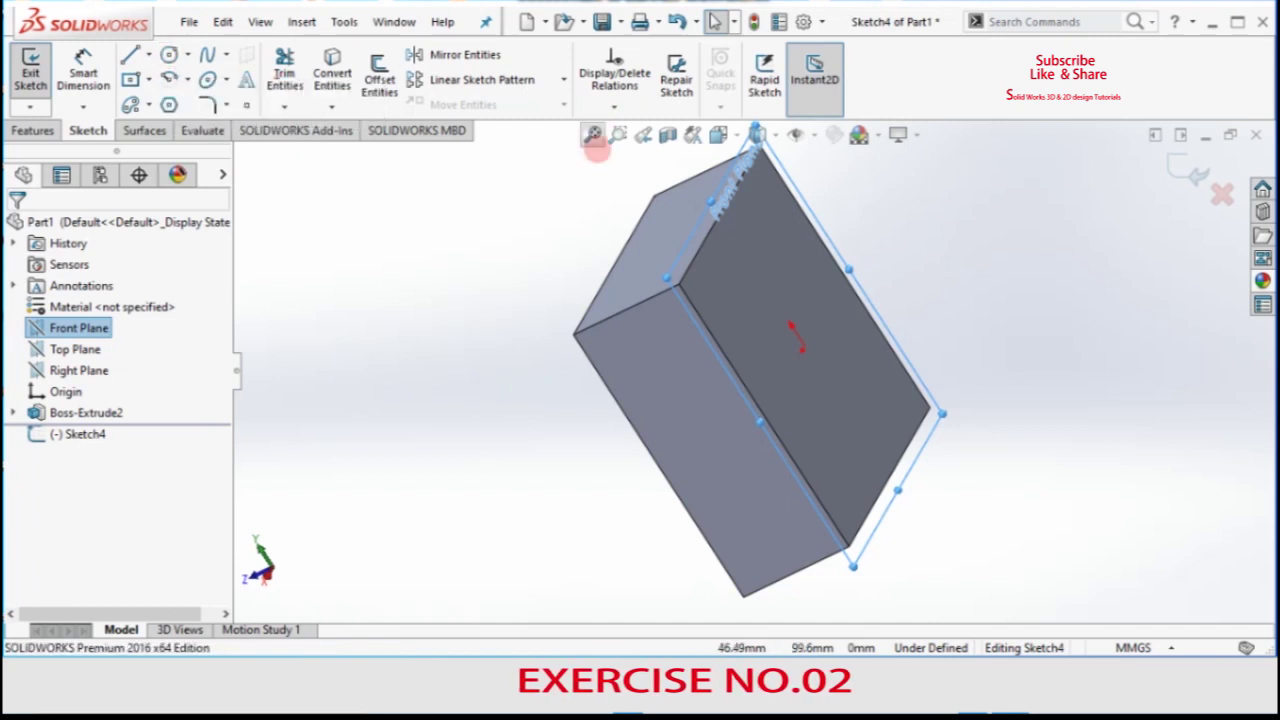
{"action": "left_click", "coordinate": [592, 134]}
{"action": "right_click", "coordinate": [527, 166]}
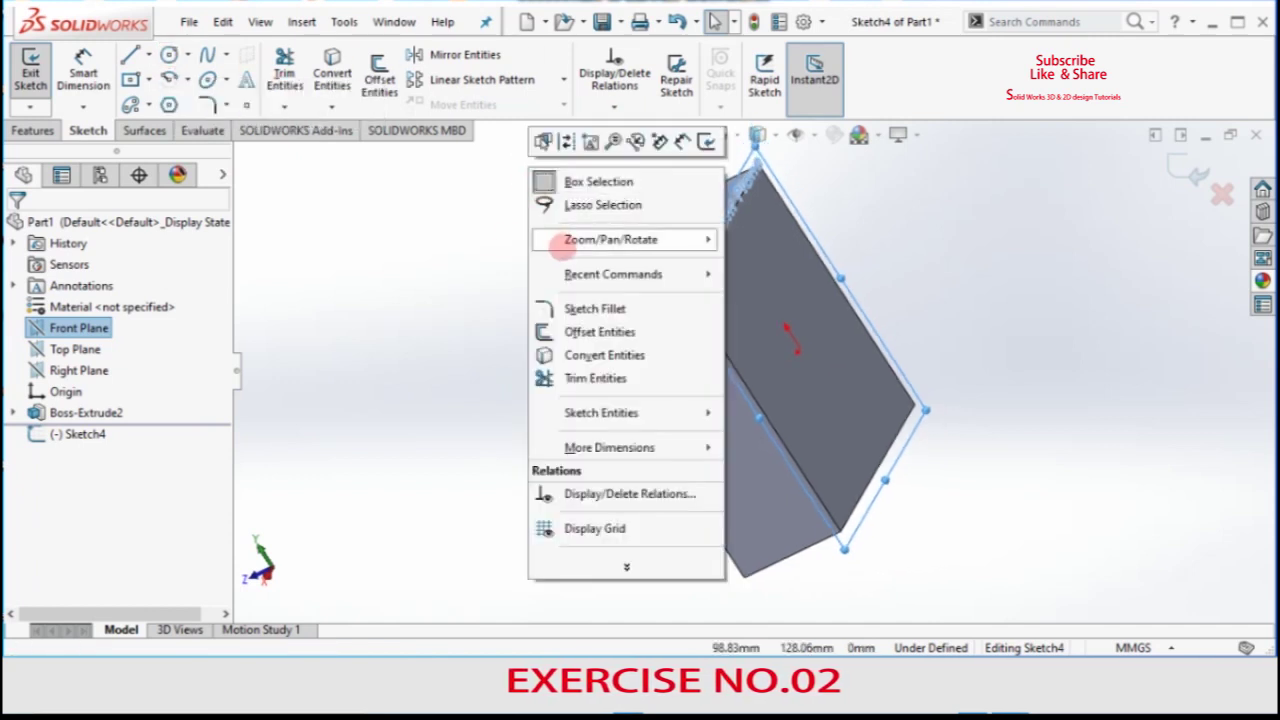
{"action": "left_click", "coordinate": [503, 243]}
Exit the empty Front Plane sketch without keeping it.
{"action": "left_click", "coordinate": [786, 338]}
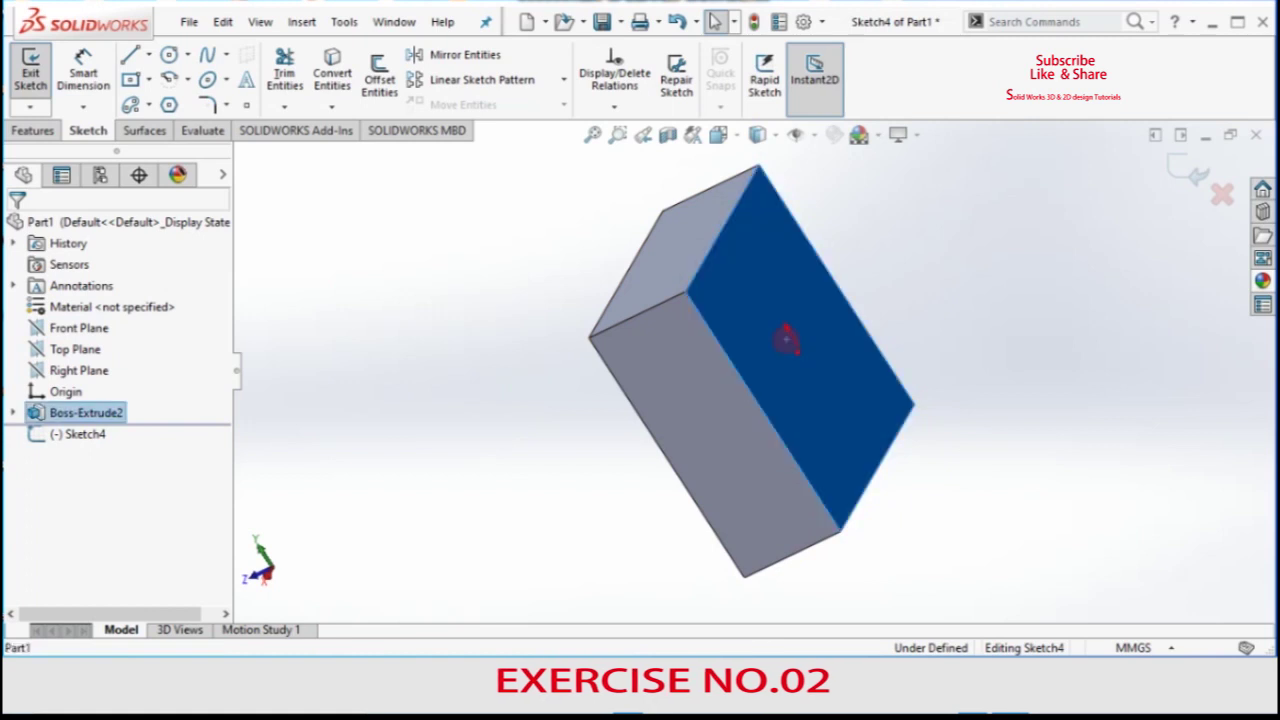
{"action": "right_click", "coordinate": [786, 338]}
{"action": "left_click", "coordinate": [729, 249]}
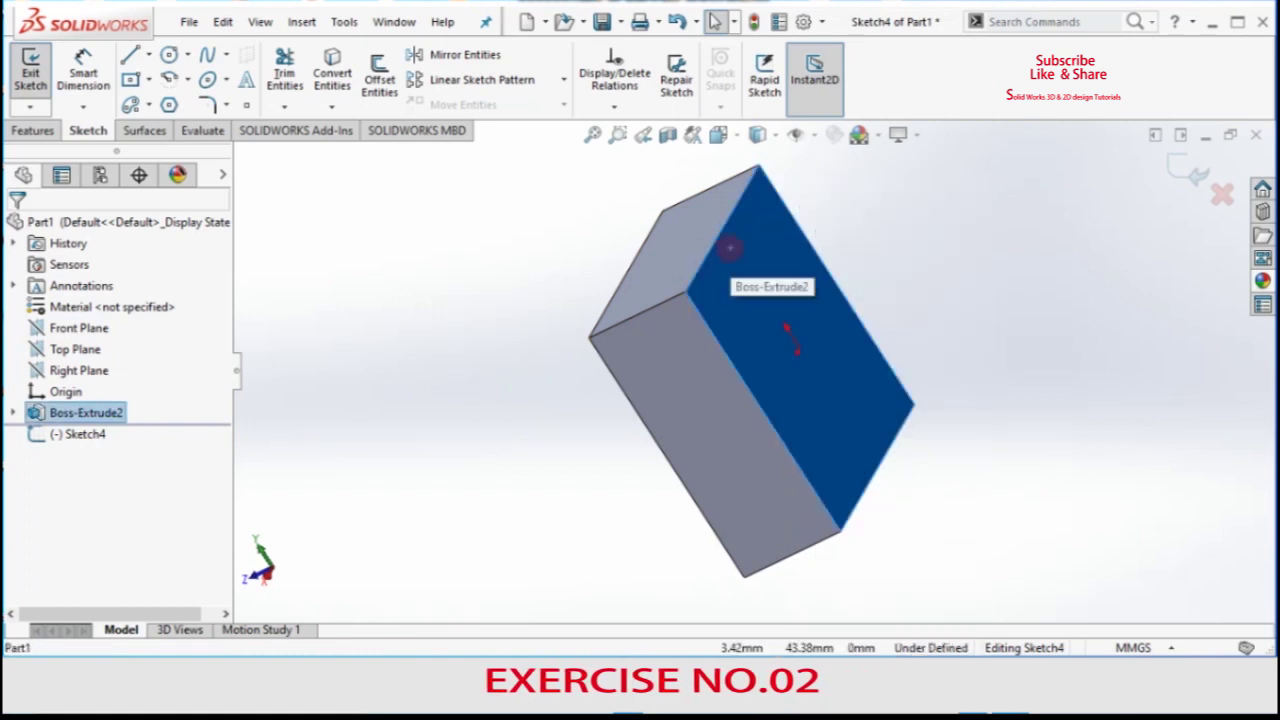
{"action": "left_click", "coordinate": [31, 68]}
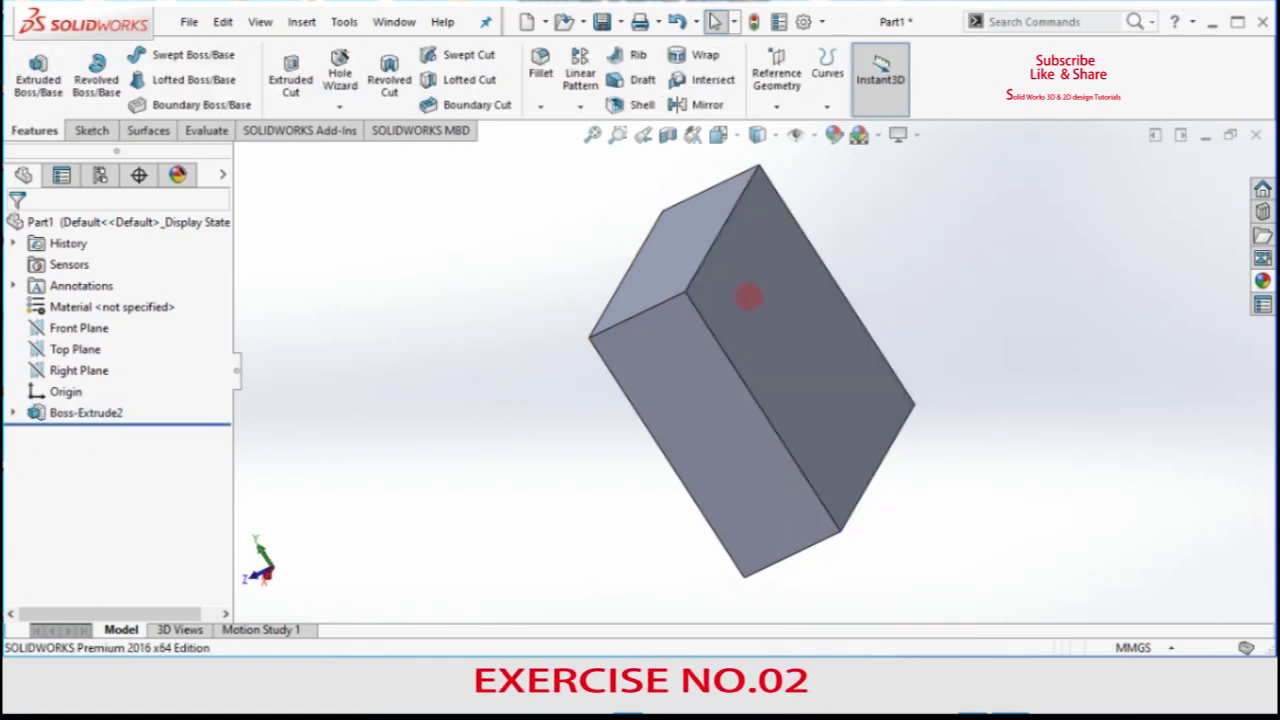
Start a new sketch on the block's large front face, rotated to face the viewer.
{"action": "left_click", "coordinate": [748, 296]}
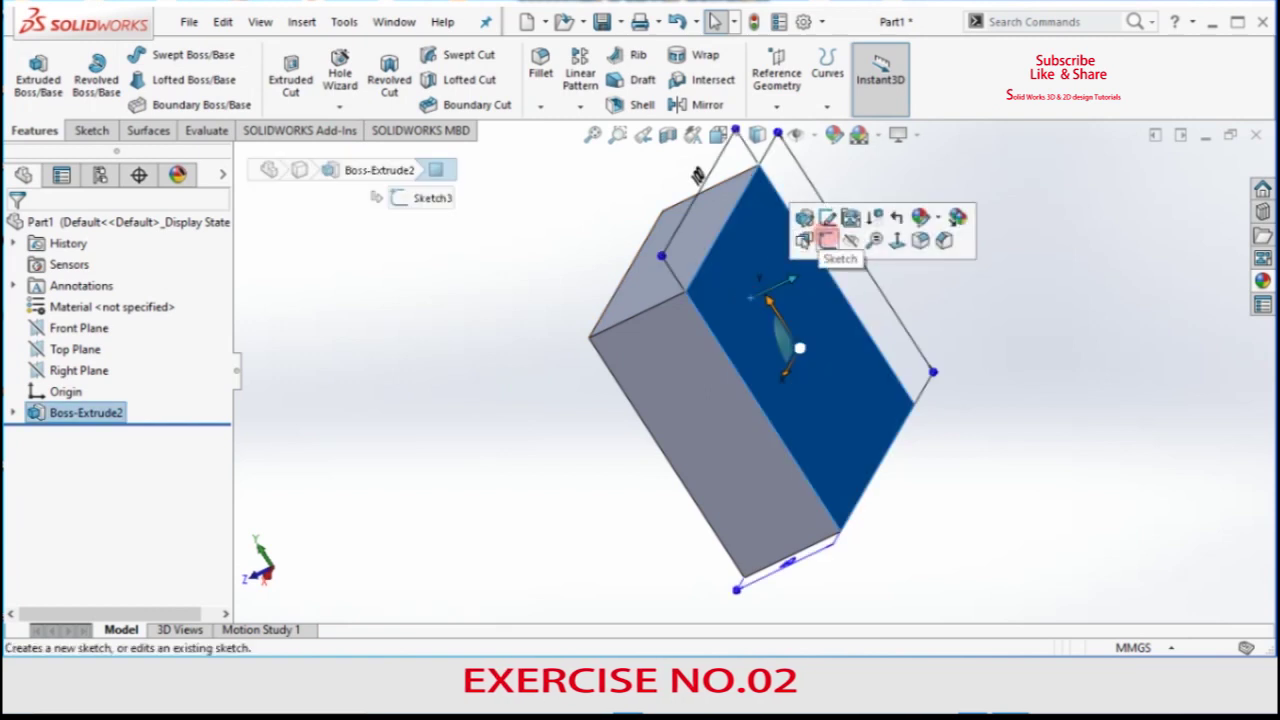
{"action": "left_click", "coordinate": [826, 240]}
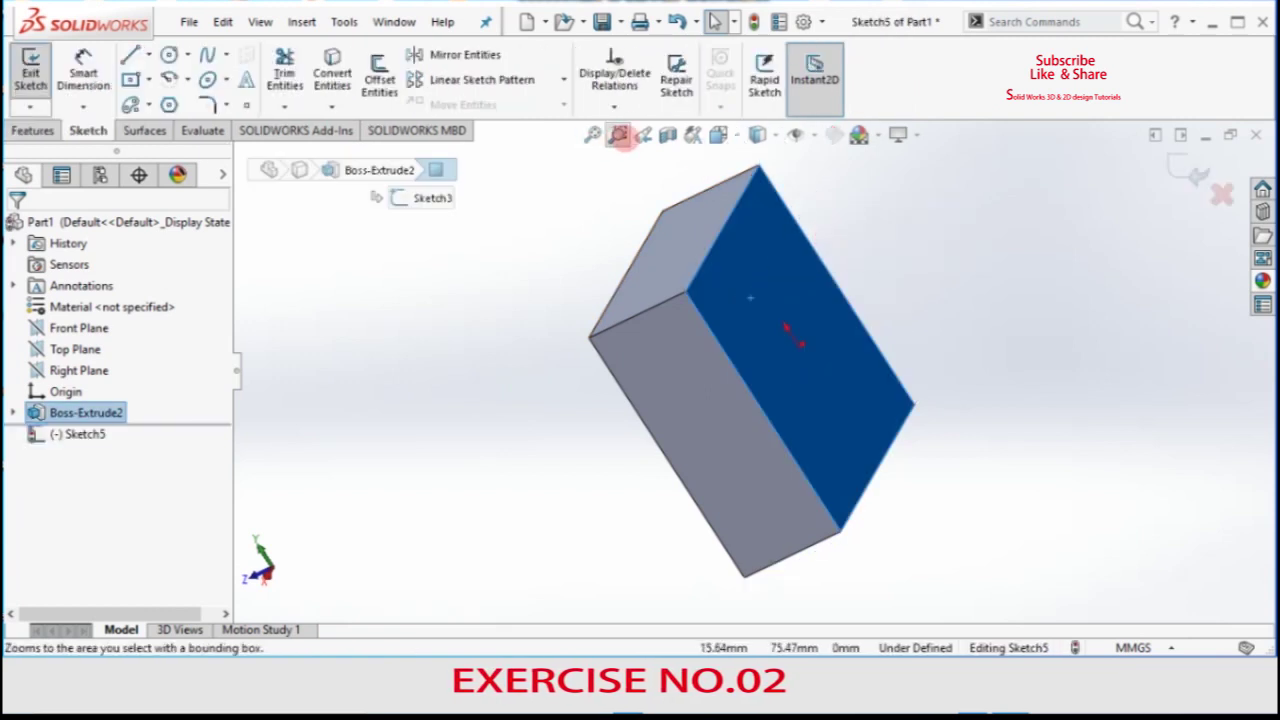
{"action": "right_click", "coordinate": [920, 244]}
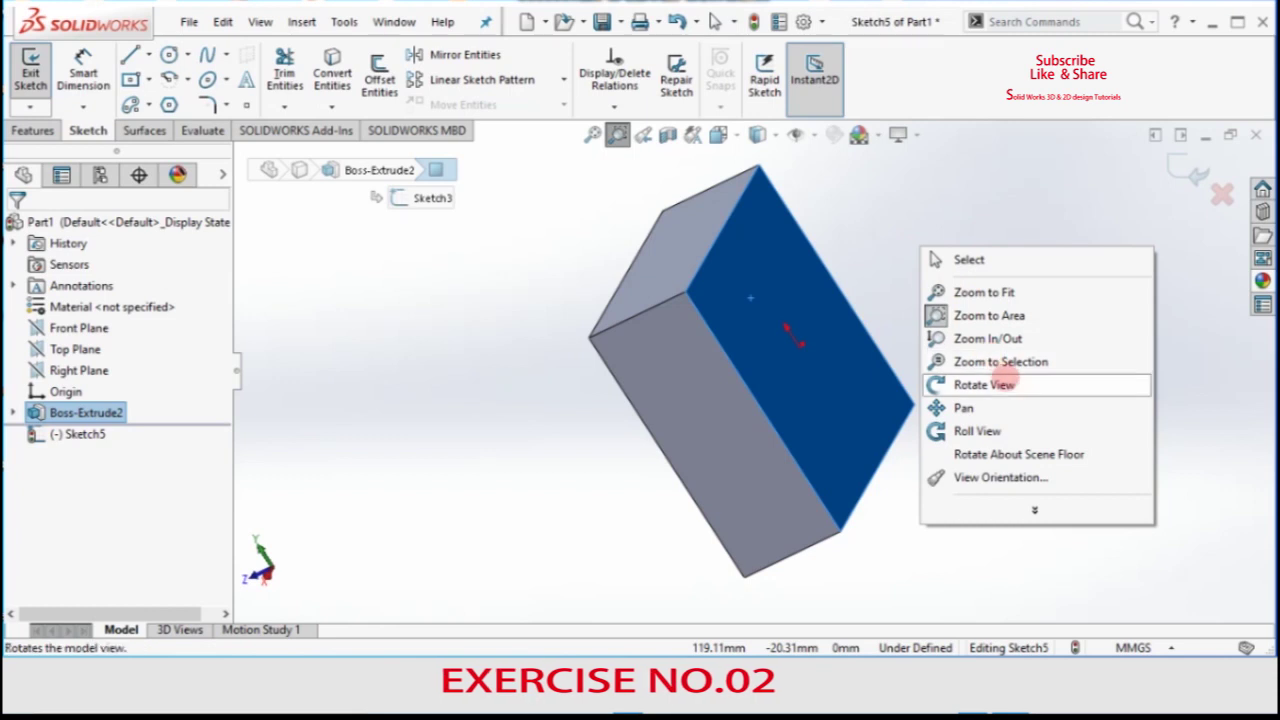
{"action": "left_click", "coordinate": [966, 384]}
{"action": "mouse_move", "coordinate": [969, 386]}
{"action": "left_mouse_down"}
{"action": "mouse_move", "coordinate": [926, 460]}
{"action": "mouse_move", "coordinate": [980, 411]}
{"action": "left_mouse_up"}
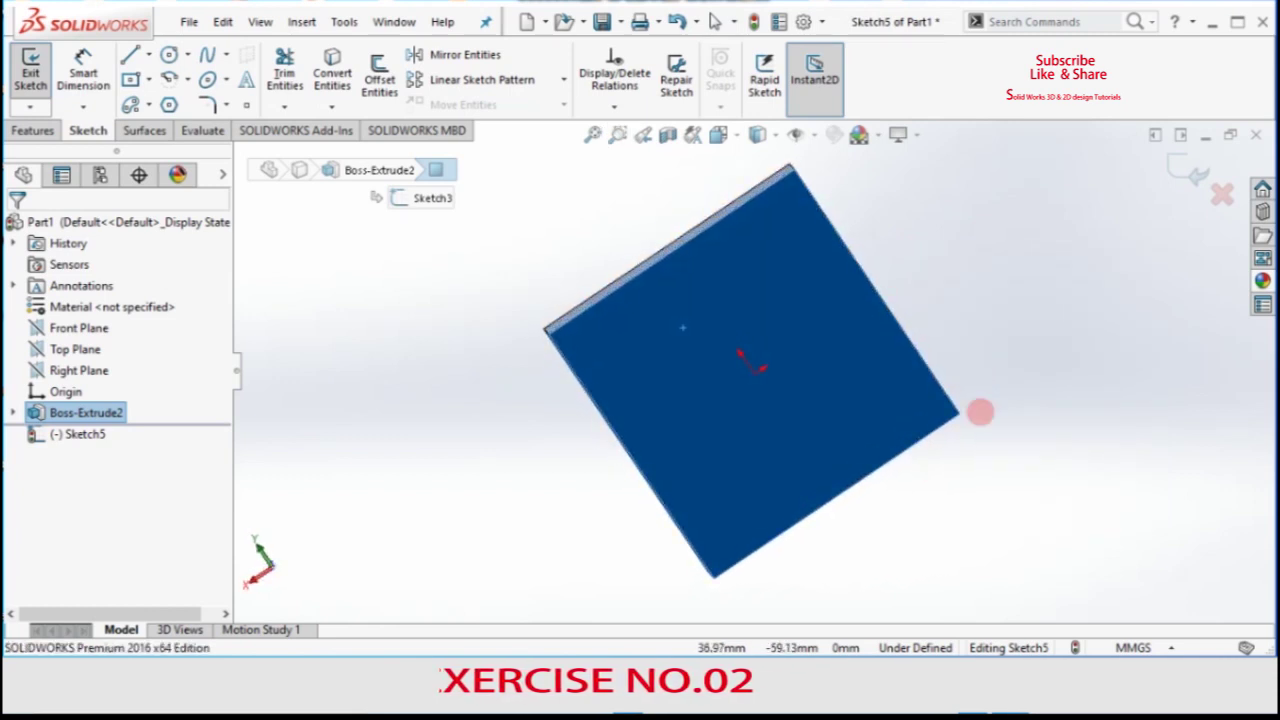
{"action": "right_click", "coordinate": [1019, 359]}
{"action": "left_click", "coordinate": [1034, 494]}
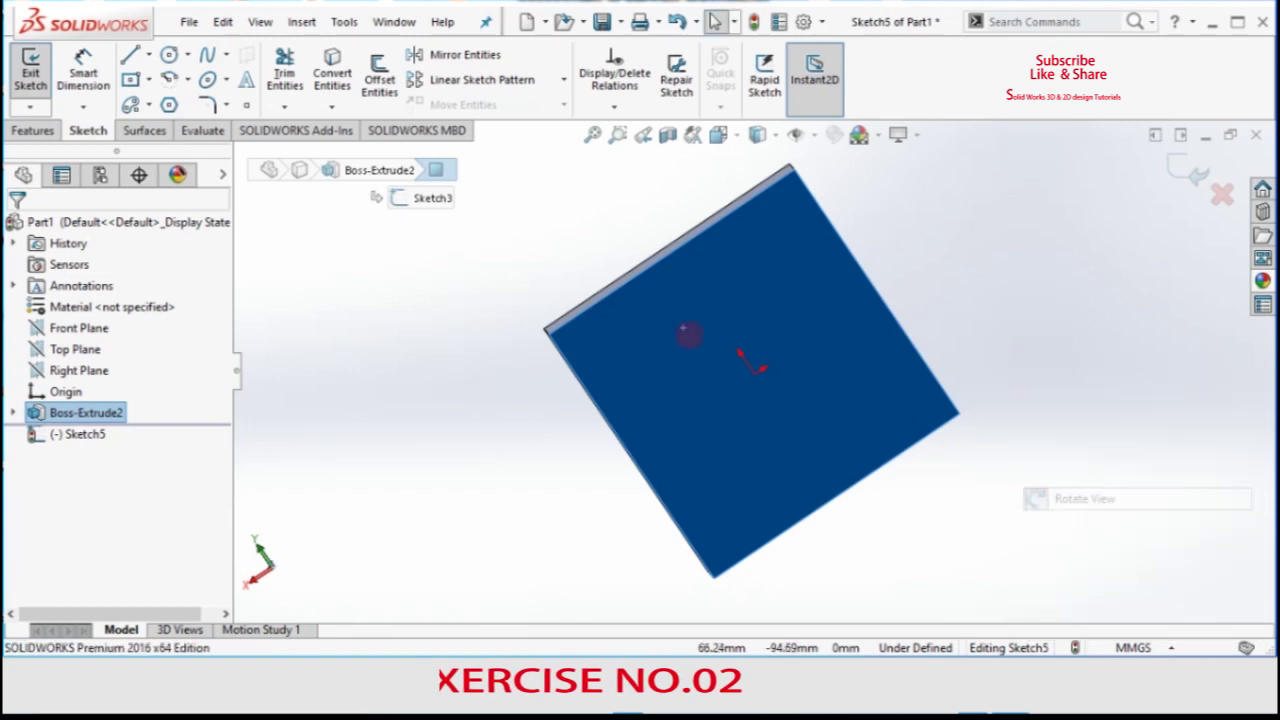
{"action": "left_click", "coordinate": [457, 323]}
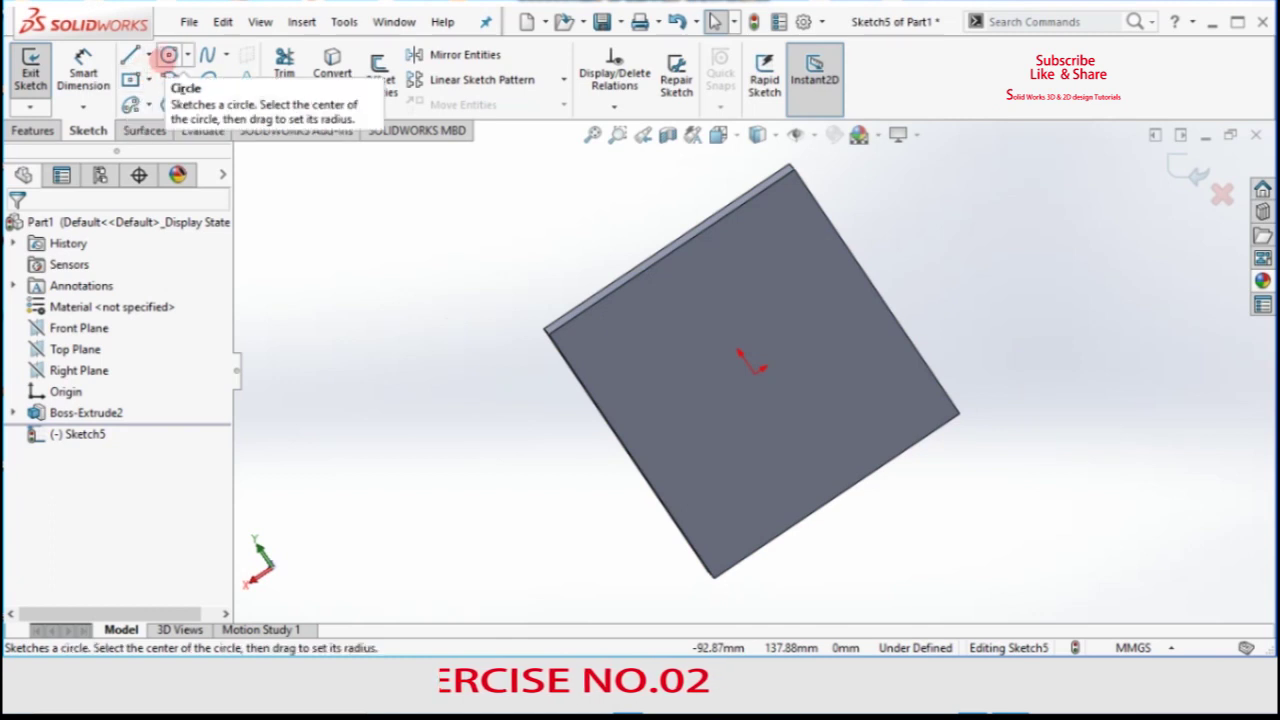
Draw a circle centred on the origin of the front face.
{"action": "left_click", "coordinate": [168, 56]}
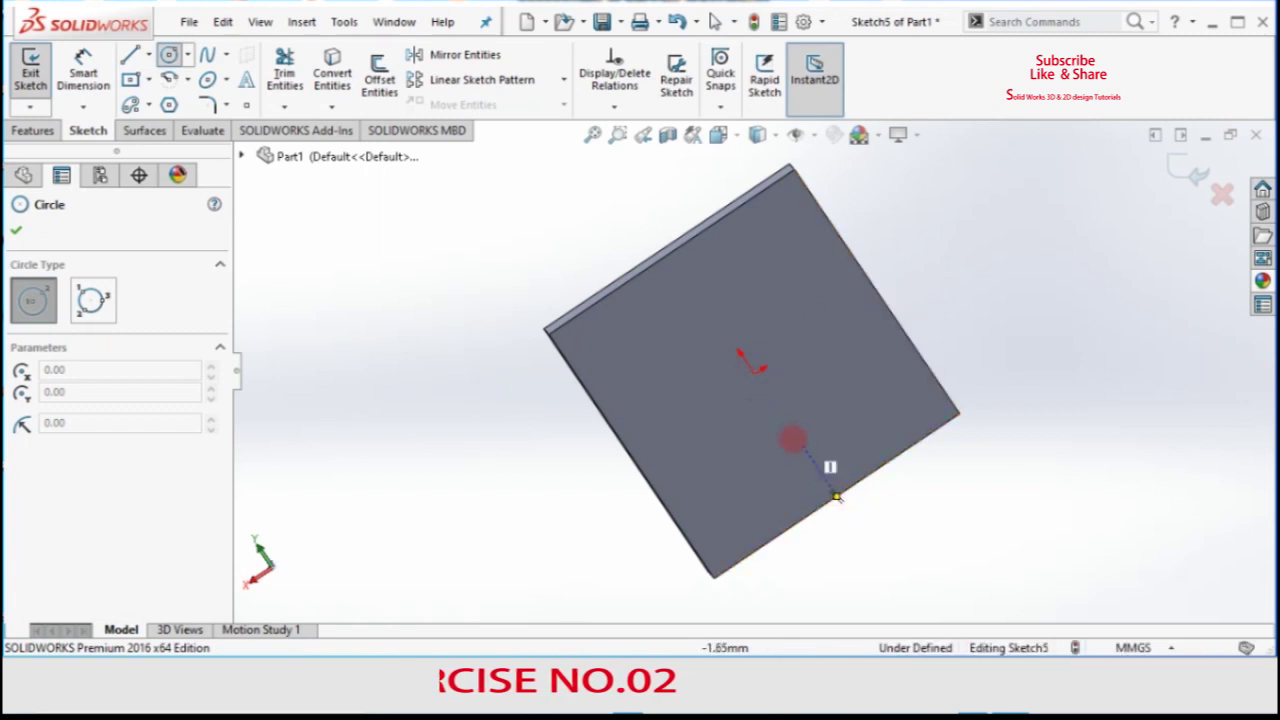
{"action": "left_click", "coordinate": [754, 373]}
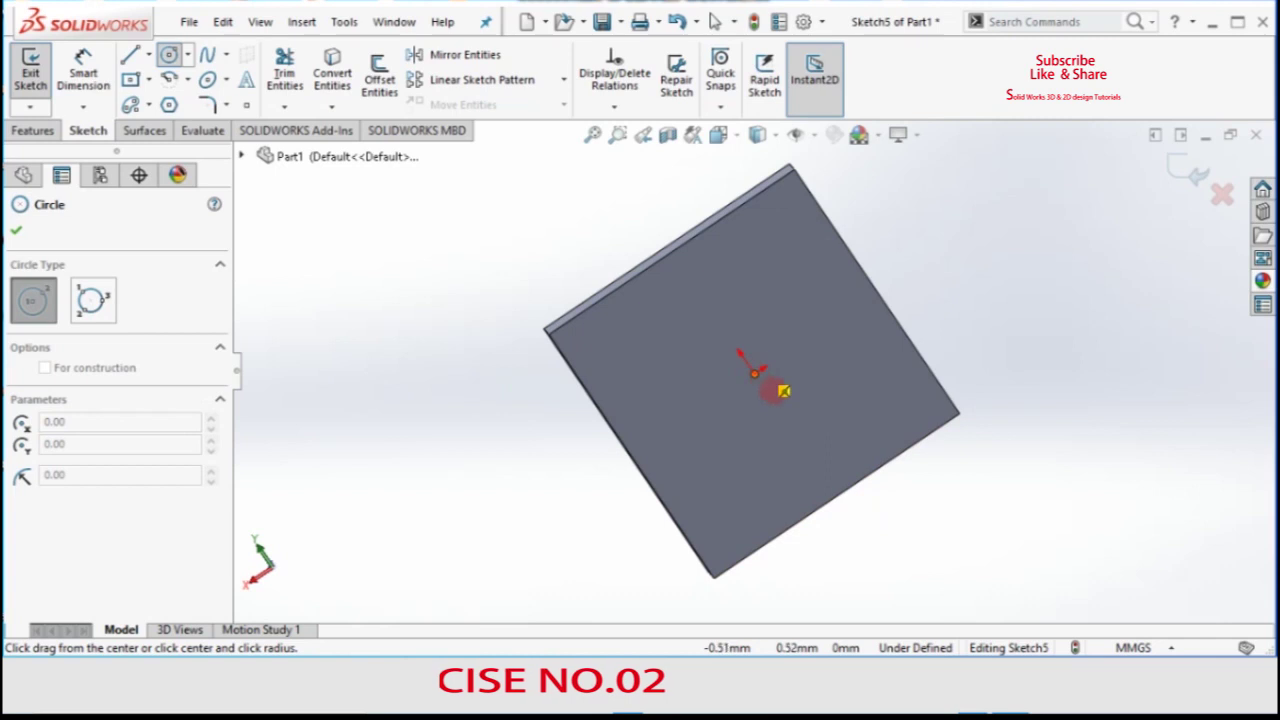
{"action": "left_click", "coordinate": [816, 423]}
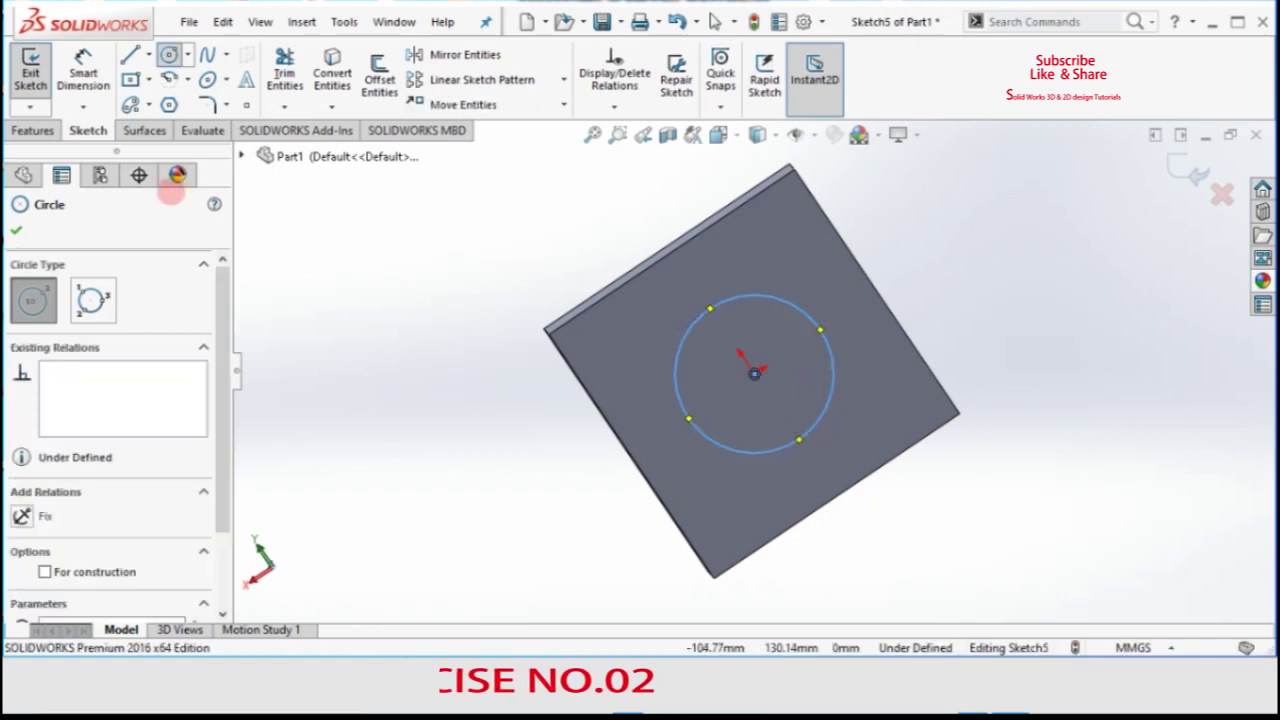
{"action": "left_click", "coordinate": [18, 229]}
Dimension the circle's diameter to 70 mm.
{"action": "left_click", "coordinate": [83, 68]}
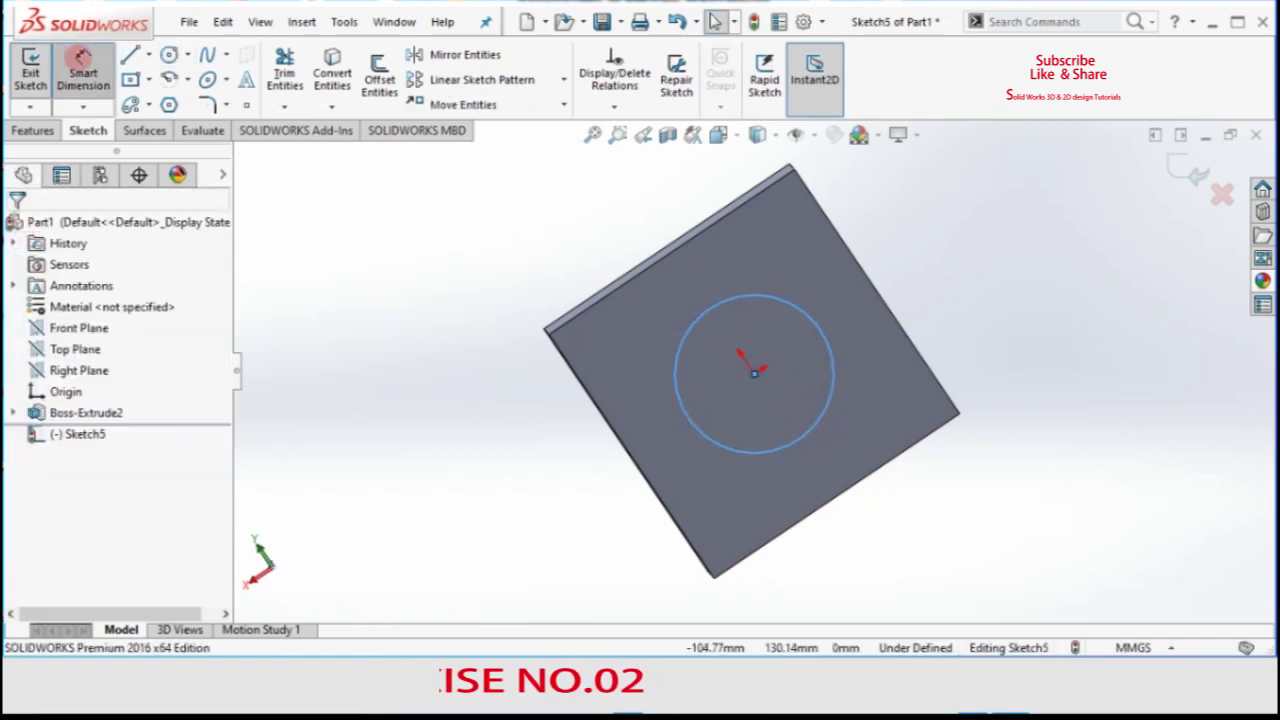
{"action": "left_click", "coordinate": [674, 406]}
{"action": "left_click", "coordinate": [471, 397]}
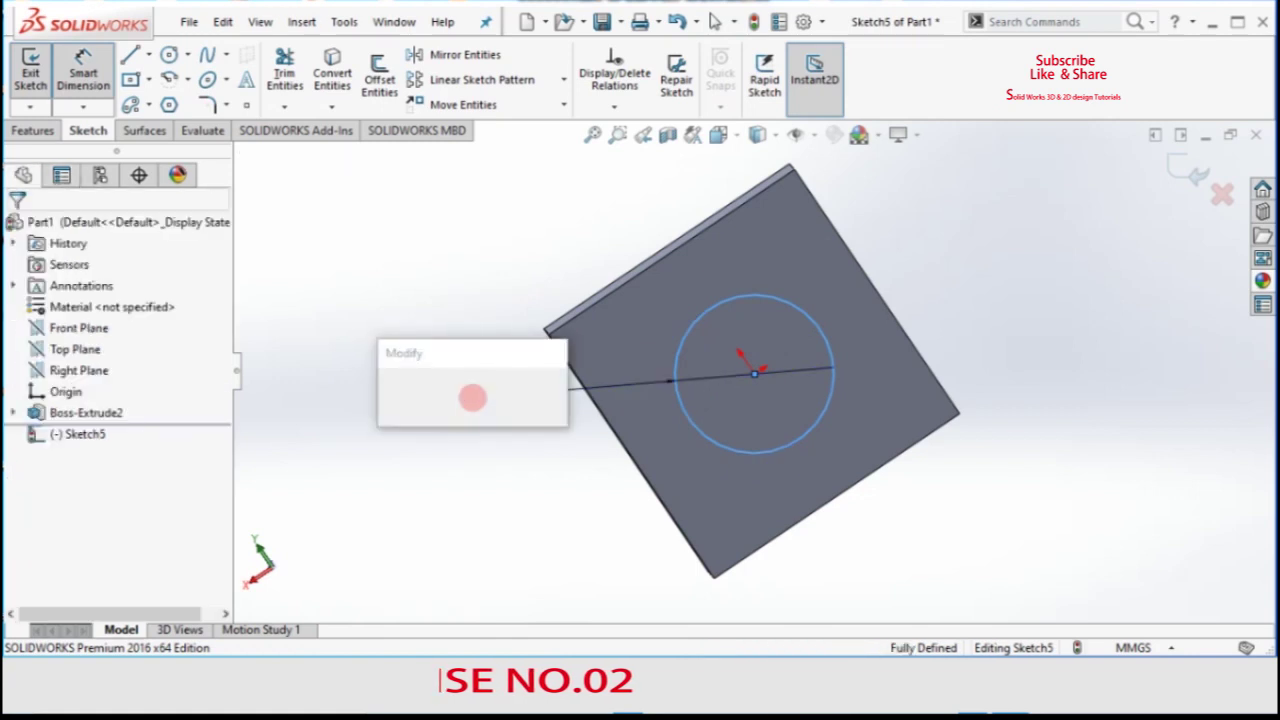
{"action": "type", "text": "70"}
{"action": "key", "text": "Return"}
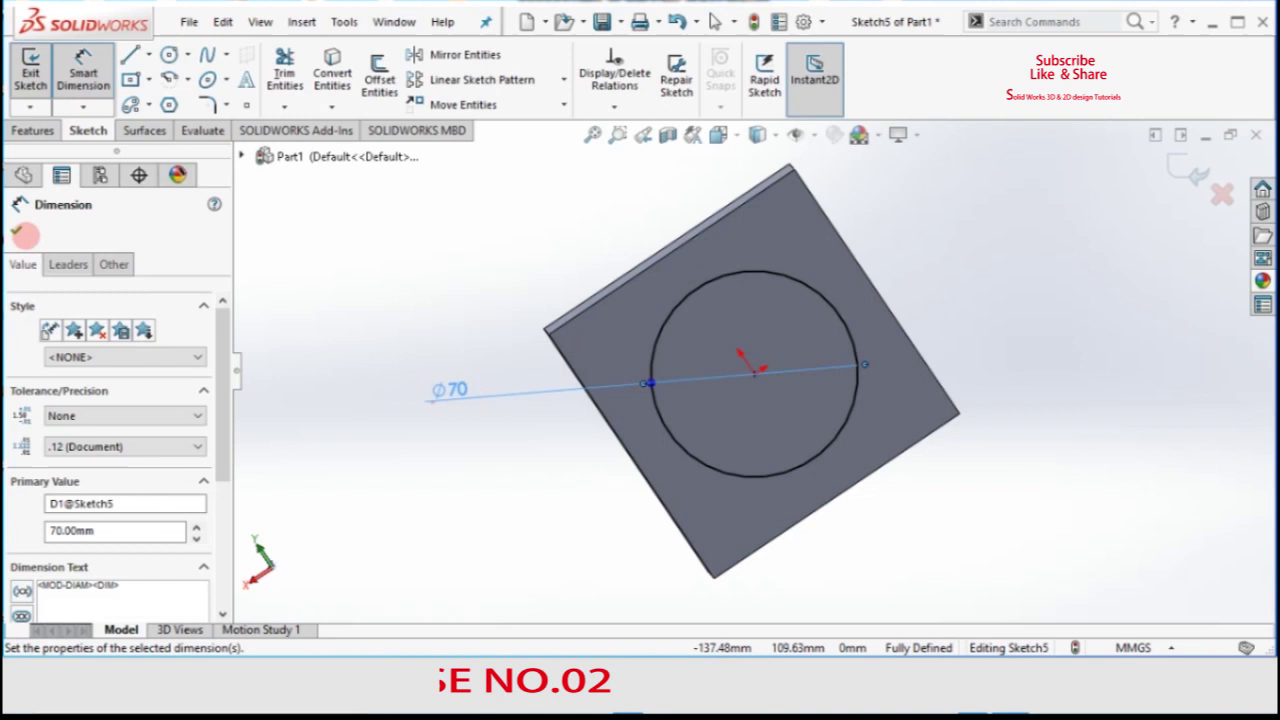
{"action": "left_click", "coordinate": [16, 229]}
{"action": "left_click", "coordinate": [32, 130]}
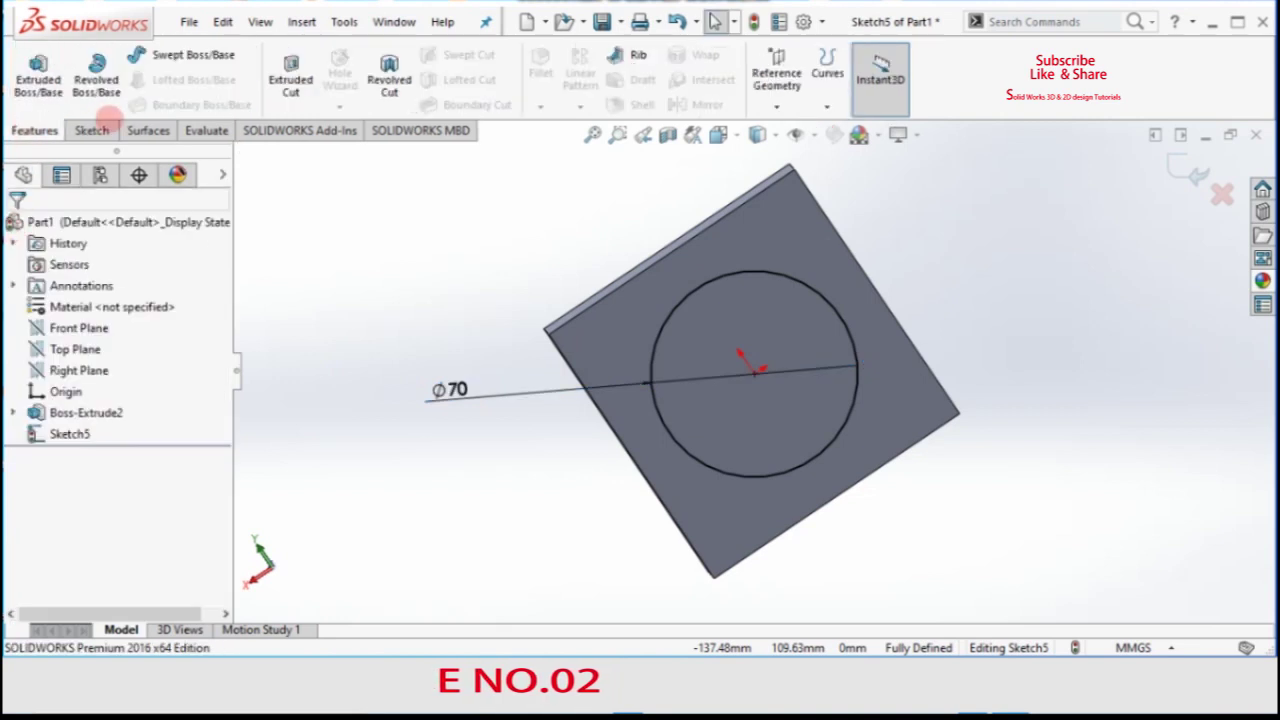
Extruded Cut the Ø70 circle Blind 30 mm deep, then orbit to view the pocket.
{"action": "left_click", "coordinate": [288, 88]}
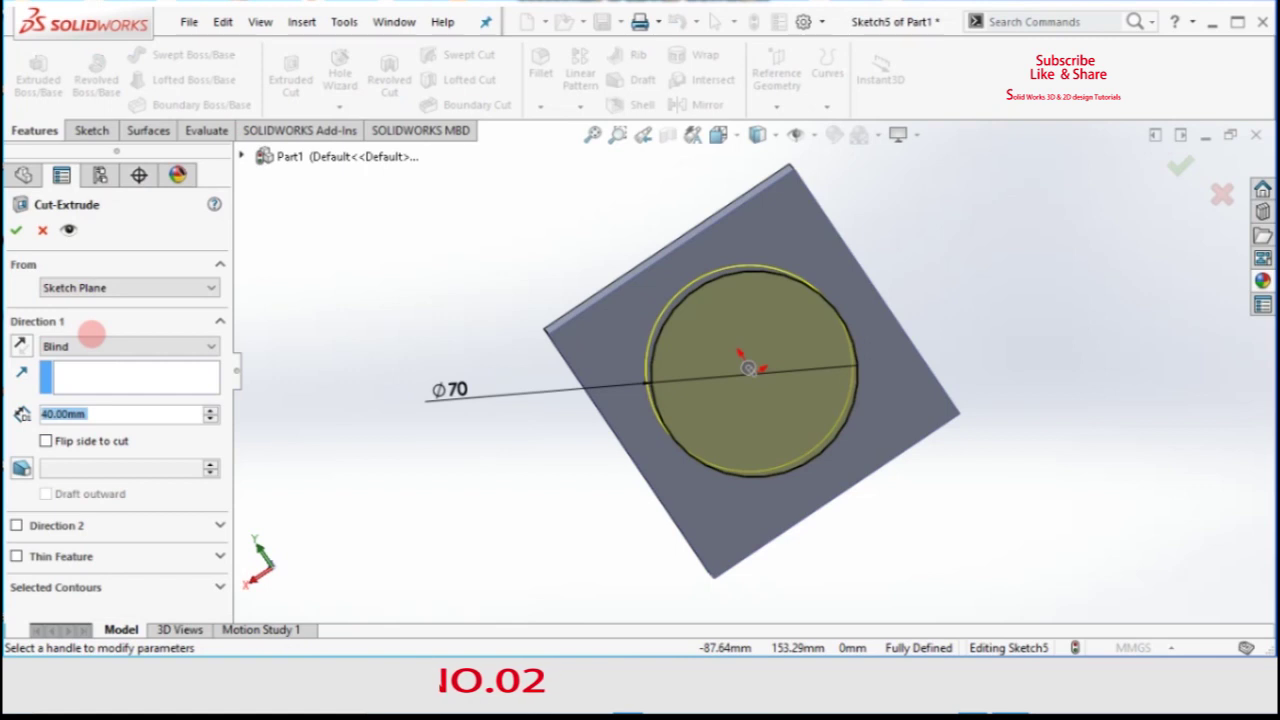
{"action": "type", "text": "30"}
{"action": "key", "text": "Return"}
{"action": "left_click", "coordinate": [16, 229]}
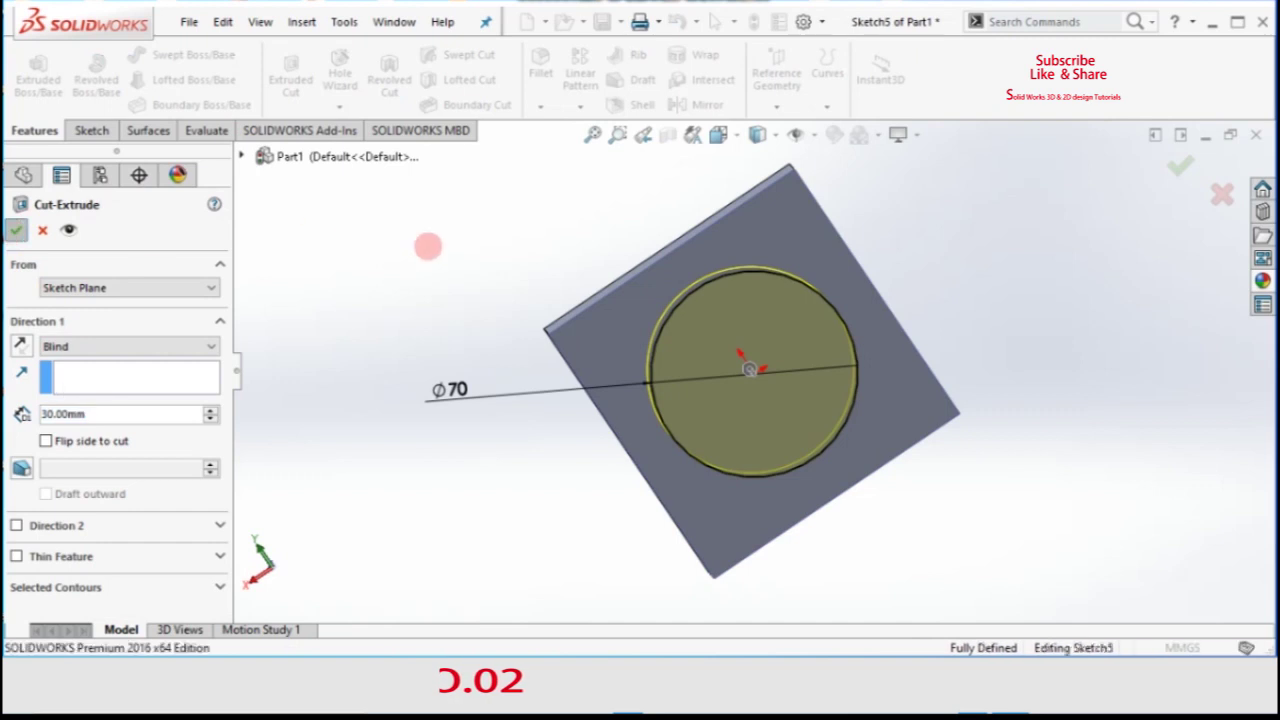
{"action": "left_click", "coordinate": [617, 134]}
{"action": "right_click", "coordinate": [448, 230]}
{"action": "left_click", "coordinate": [486, 369]}
{"action": "mouse_move", "coordinate": [486, 369]}
{"action": "left_mouse_down"}
{"action": "mouse_move", "coordinate": [489, 337]}
{"action": "mouse_move", "coordinate": [506, 350]}
{"action": "left_mouse_up"}
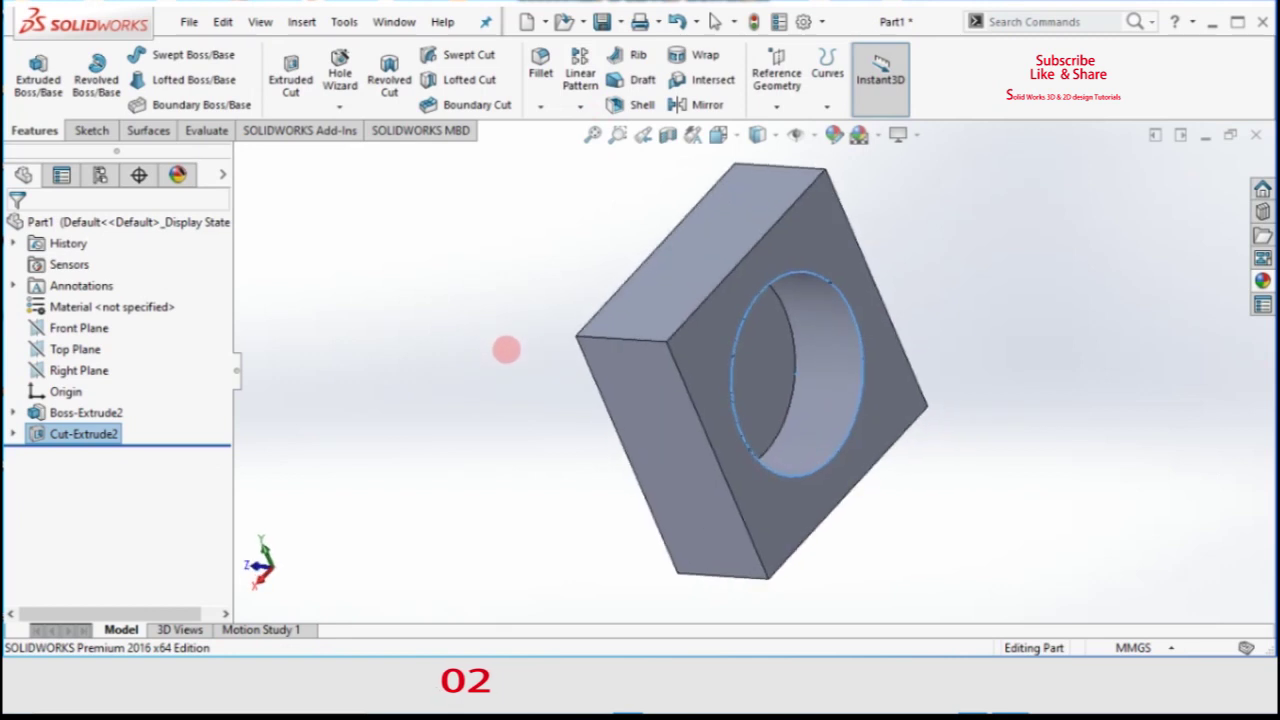
Rotate and zoom to fit to inspect the pocket, then bring up the File menu.
{"action": "right_click", "coordinate": [506, 349]}
{"action": "left_click", "coordinate": [545, 486]}
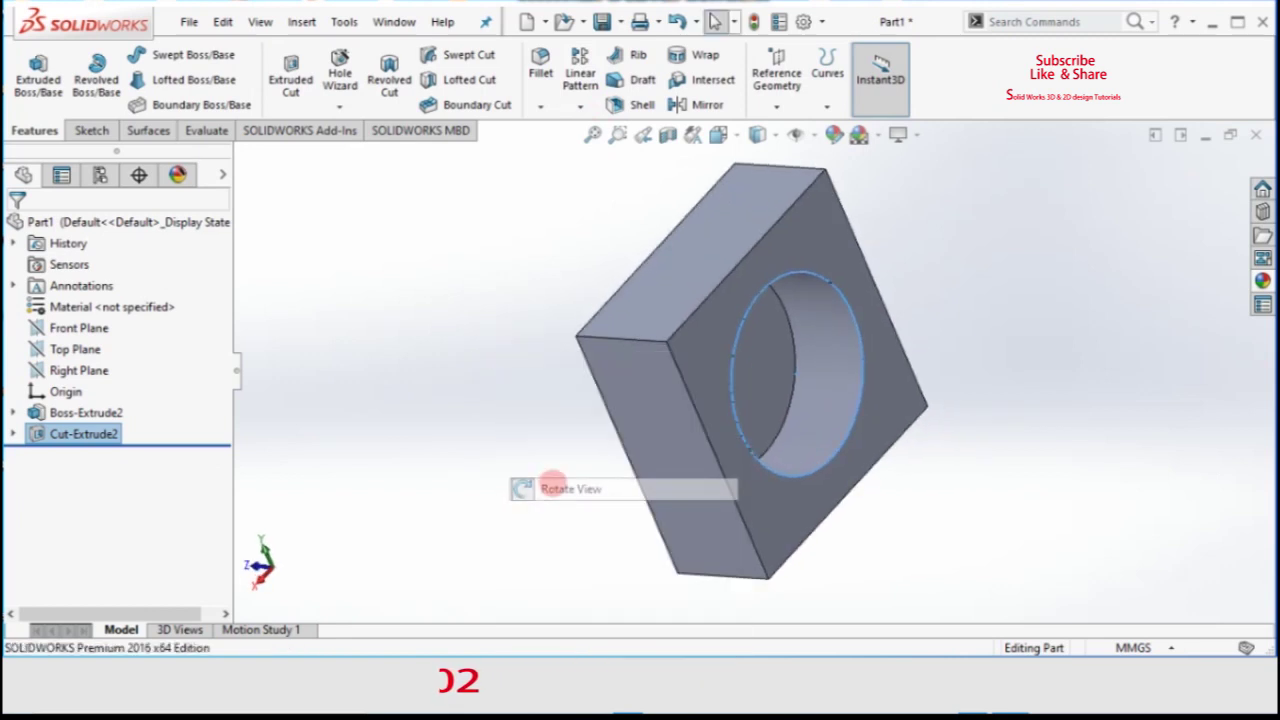
{"action": "key", "text": "Escape"}
{"action": "right_click", "coordinate": [537, 451]}
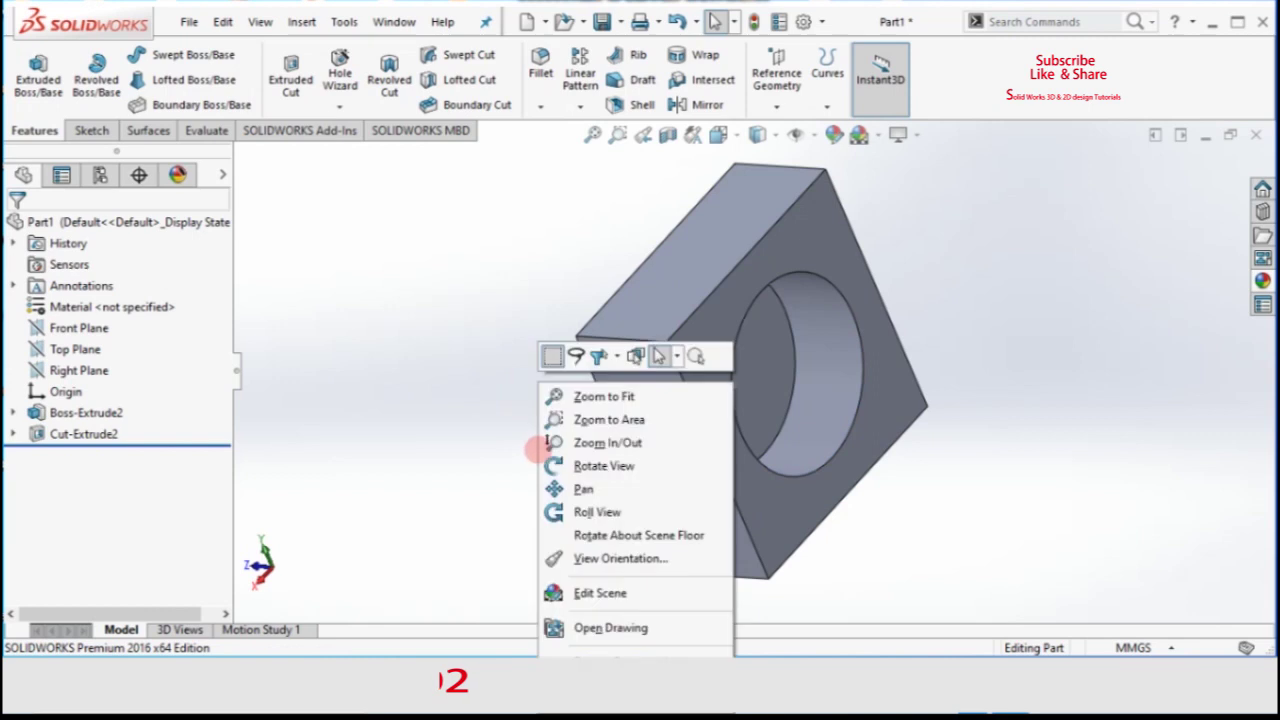
{"action": "left_click", "coordinate": [545, 460]}
{"action": "mouse_move", "coordinate": [545, 460]}
{"action": "left_mouse_down"}
{"action": "mouse_move", "coordinate": [520, 475]}
{"action": "mouse_move", "coordinate": [480, 471]}
{"action": "mouse_move", "coordinate": [529, 466]}
{"action": "mouse_move", "coordinate": [520, 480]}
{"action": "left_mouse_up"}
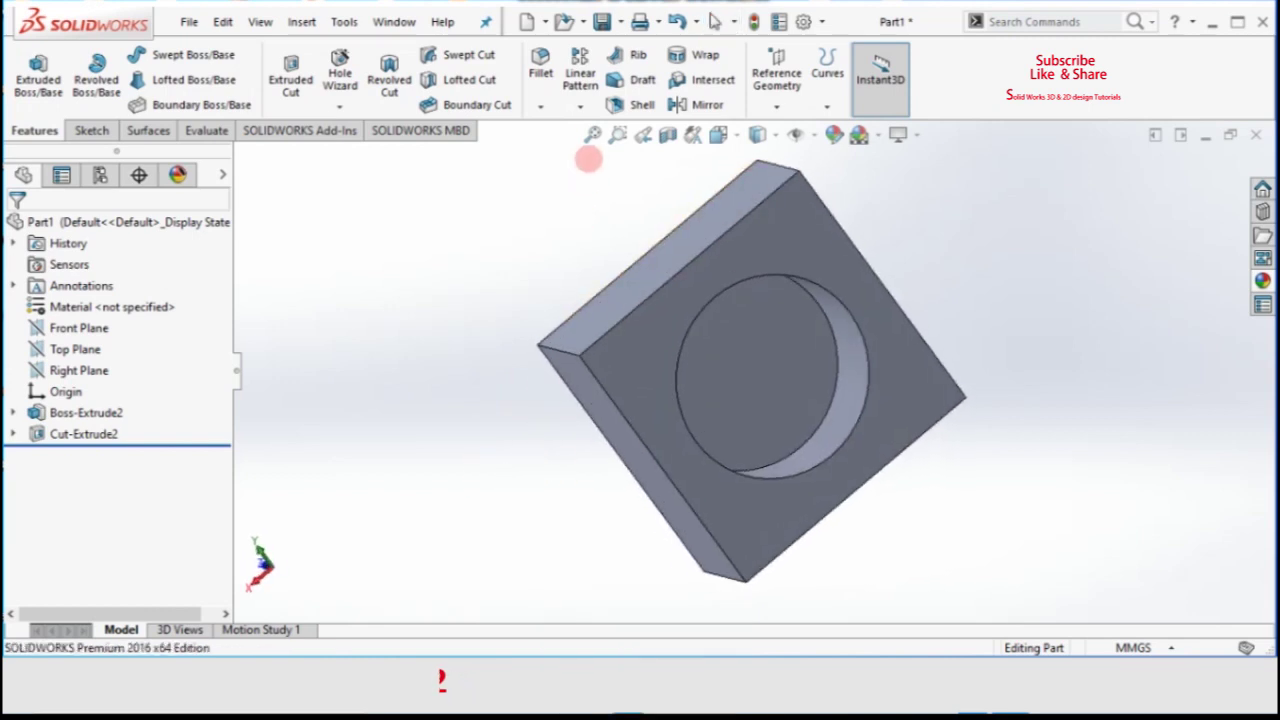
{"action": "left_click", "coordinate": [593, 134]}
{"action": "mouse_move", "coordinate": [1025, 342]}
{"action": "left_mouse_down"}
{"action": "mouse_move", "coordinate": [1014, 380]}
{"action": "mouse_move", "coordinate": [1029, 385]}
{"action": "left_mouse_up"}
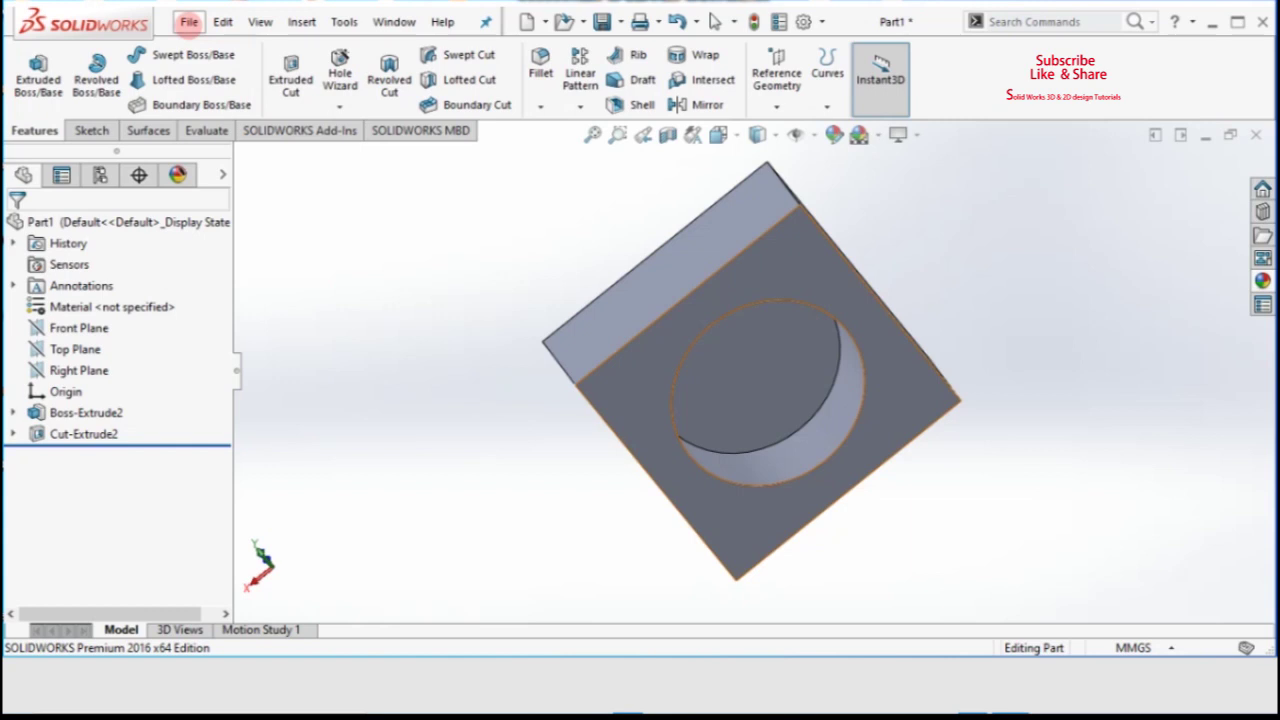
{"action": "left_click", "coordinate": [189, 22]}
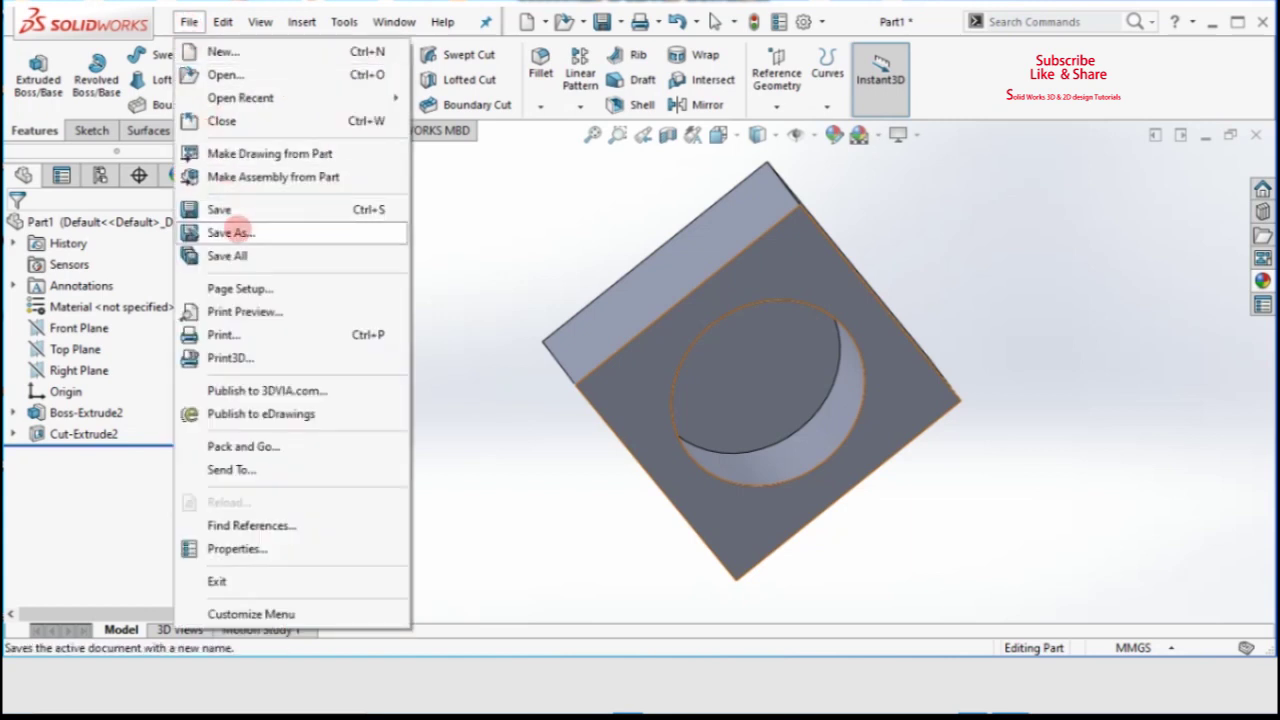